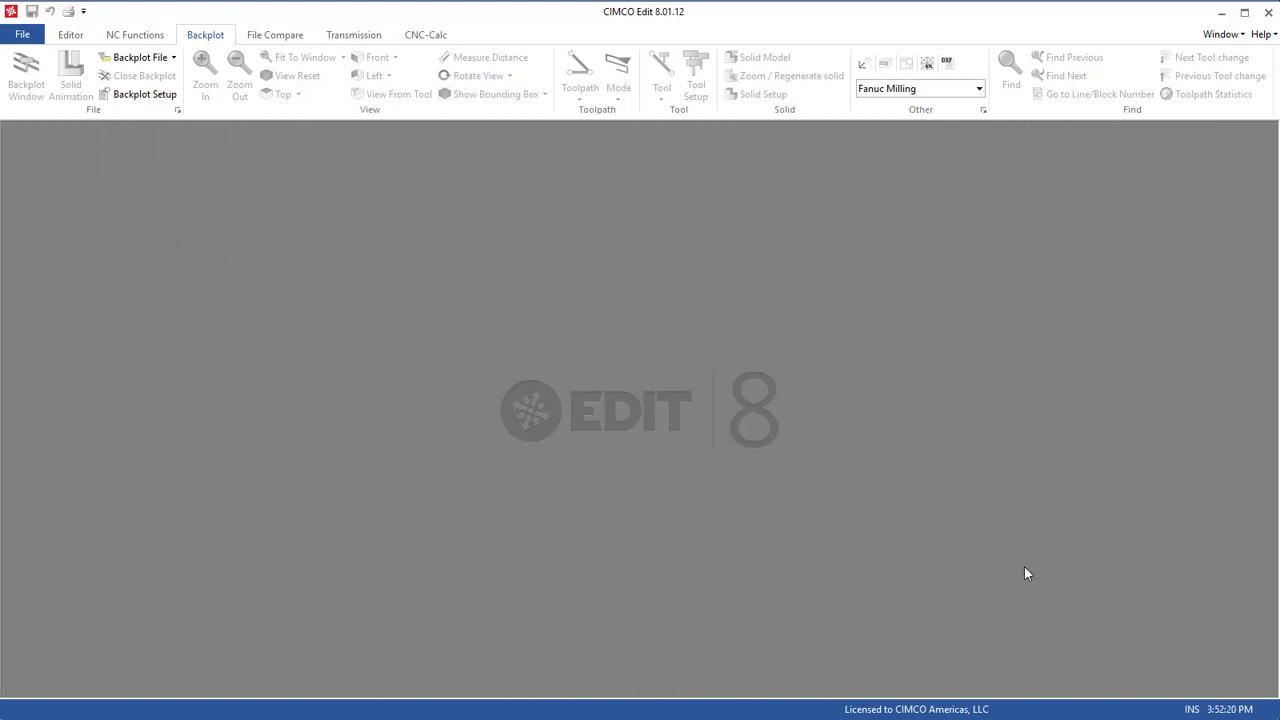
Backplot both contour toolpaths on the tube in Mastercam, then close the backplot preview
click(1223, 18)
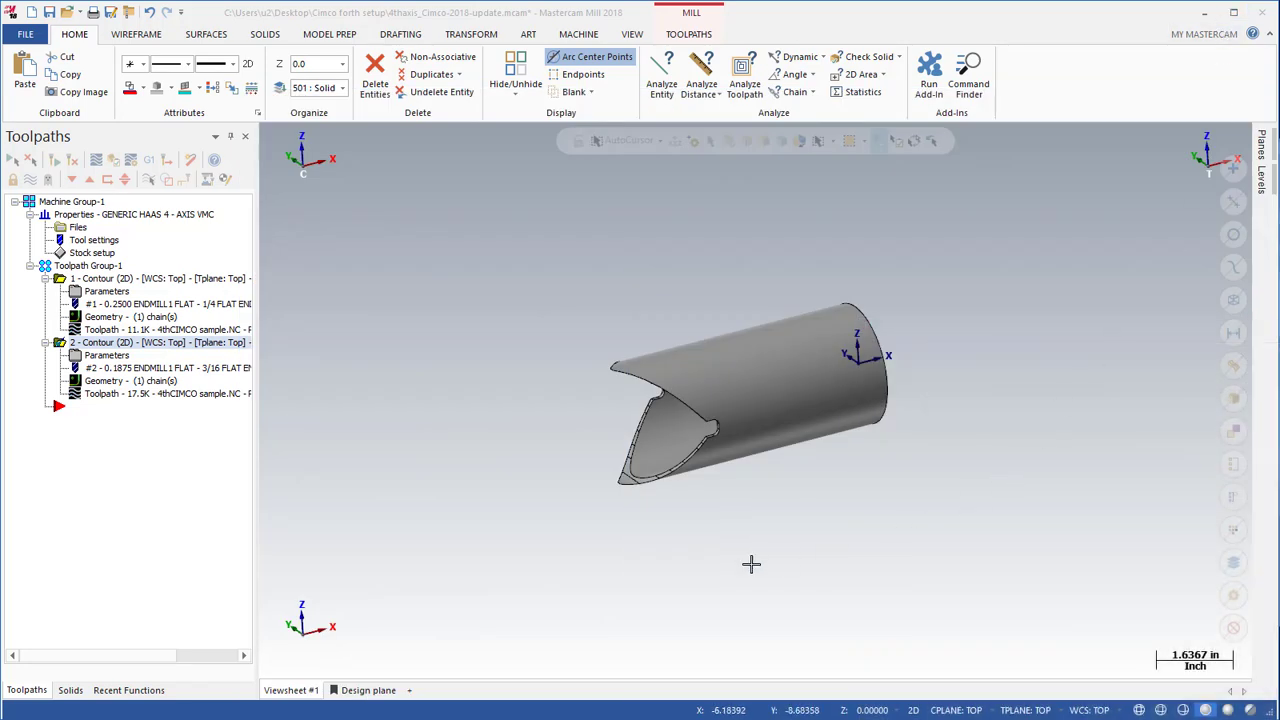
key(alt+t)
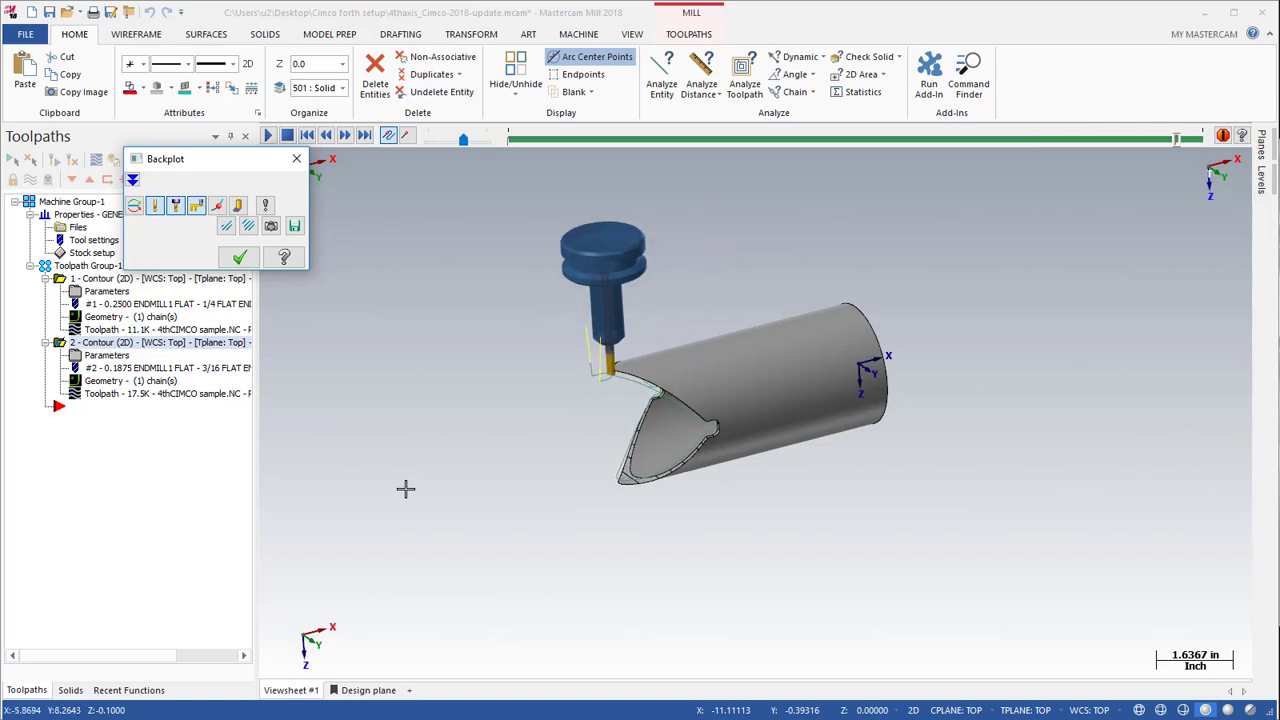
click(240, 258)
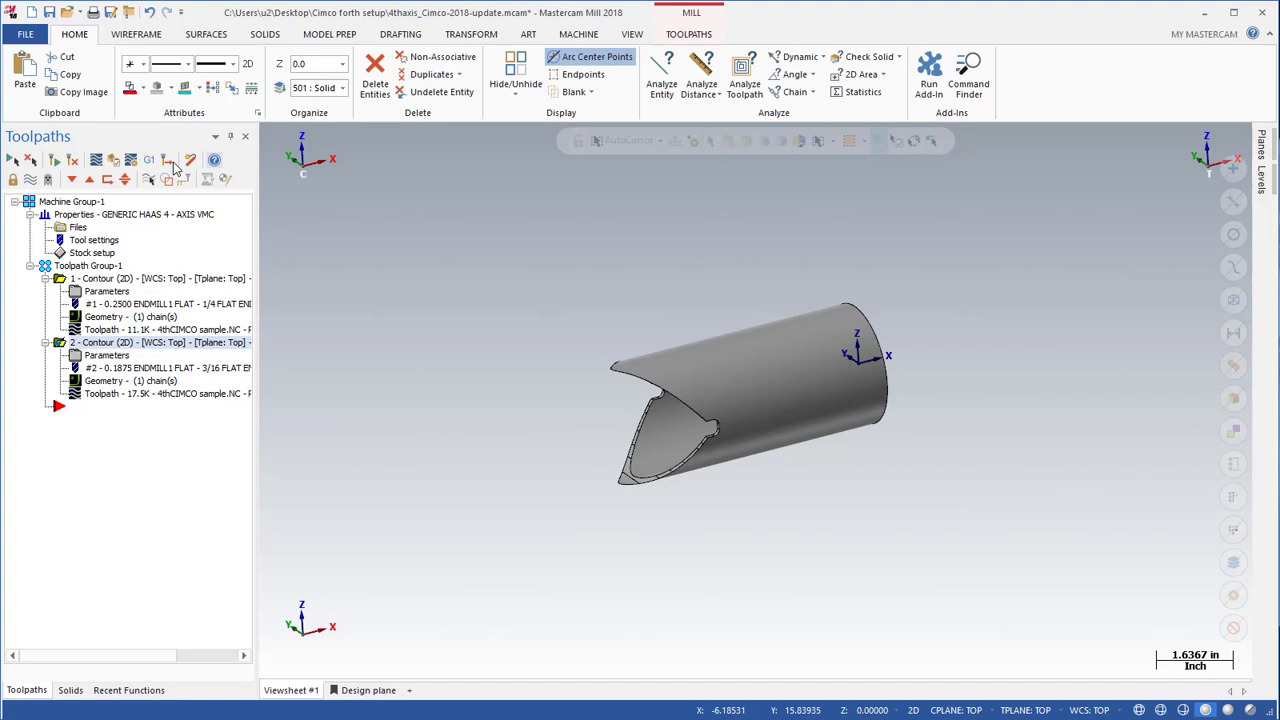
Post only the selected operations to 4thCIMCO sample.NC, replacing the existing file
click(148, 161)
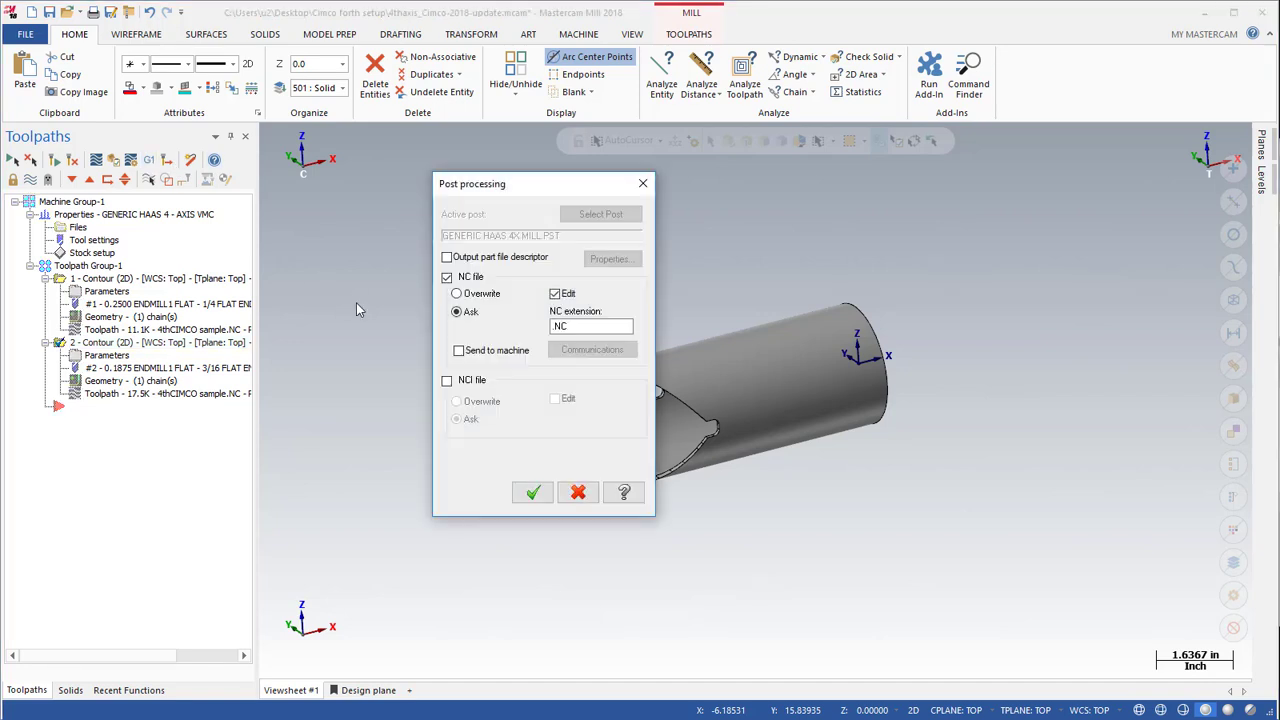
click(533, 492)
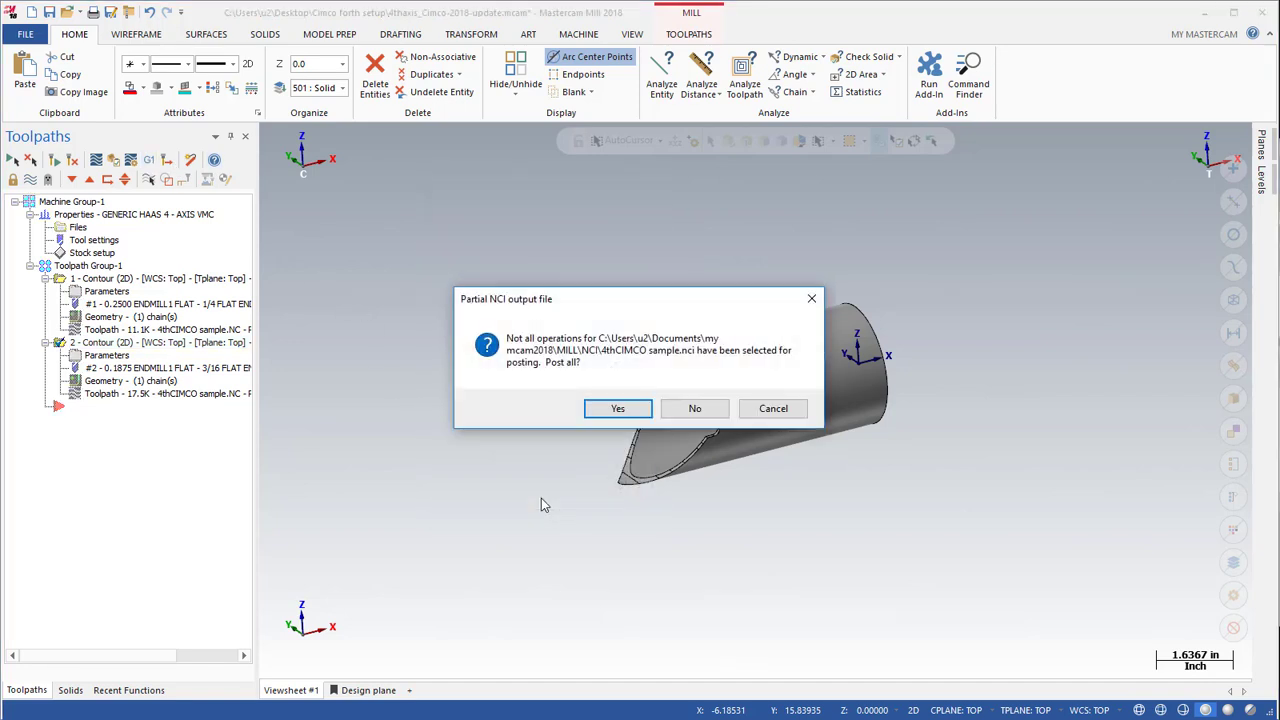
click(695, 408)
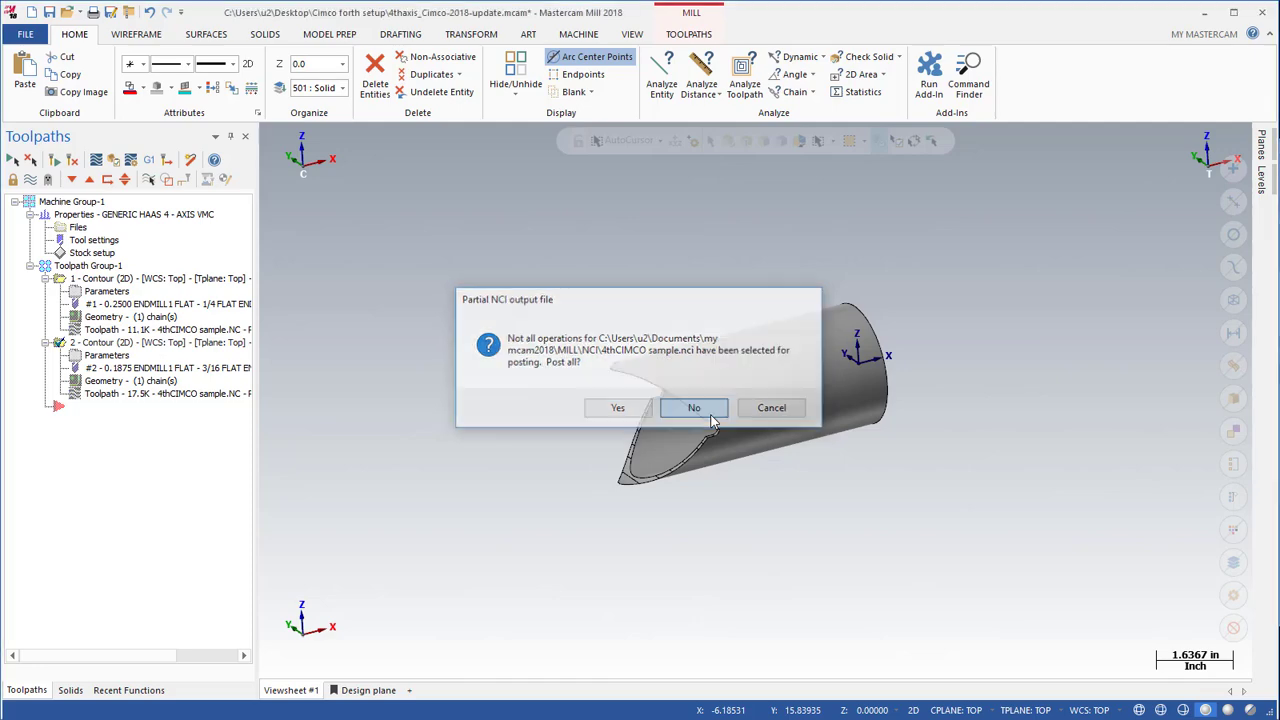
click(1005, 561)
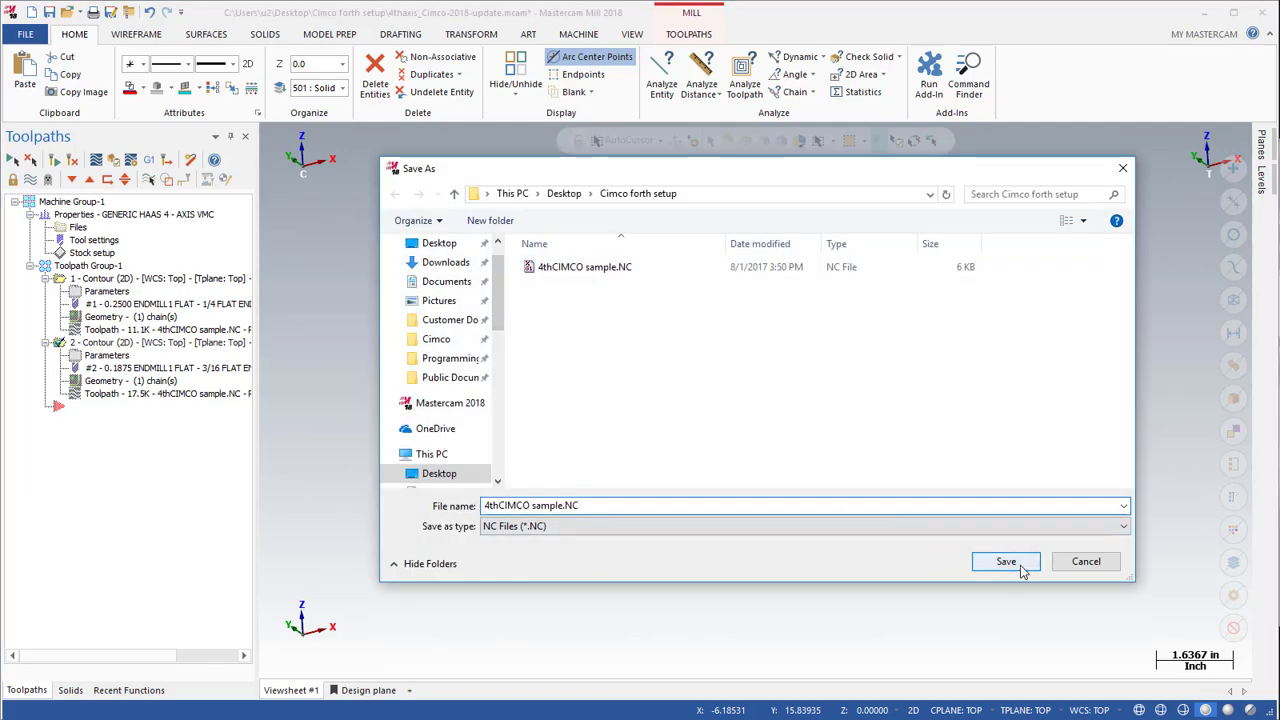
click(710, 392)
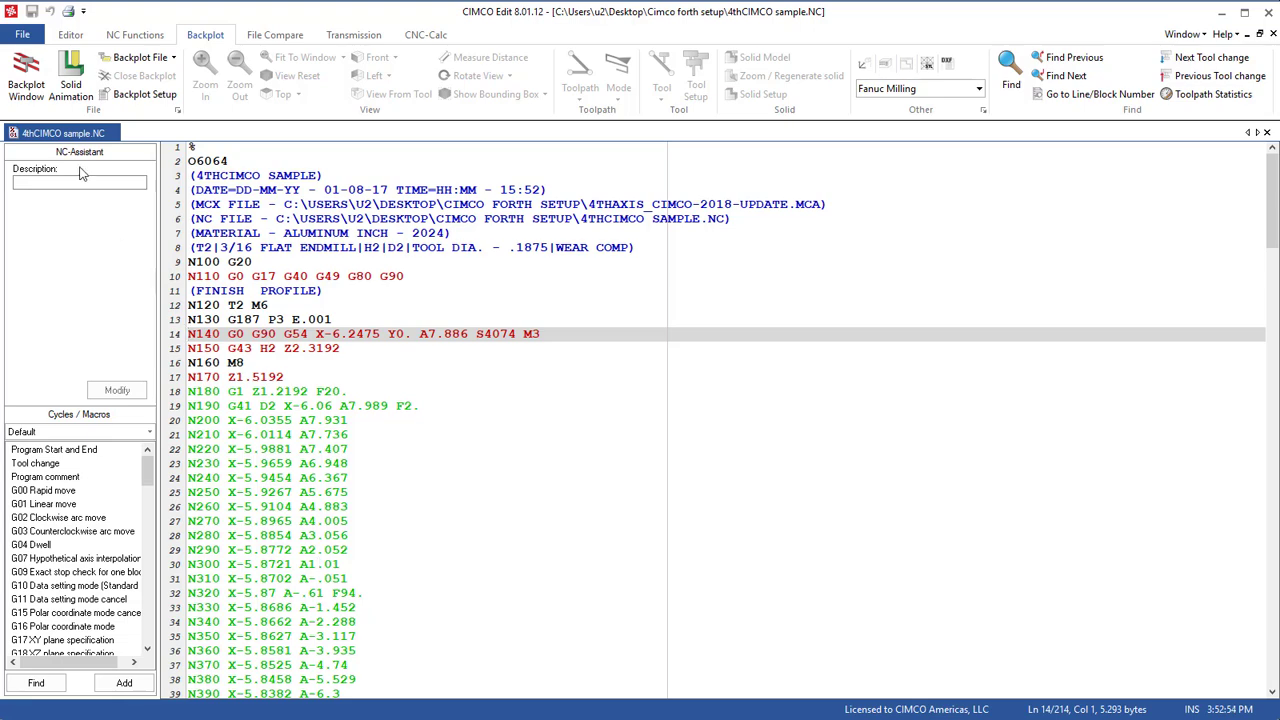
Show and orbit the posted program's backplot in CIMCO Edit, then minimize CIMCO
click(28, 70)
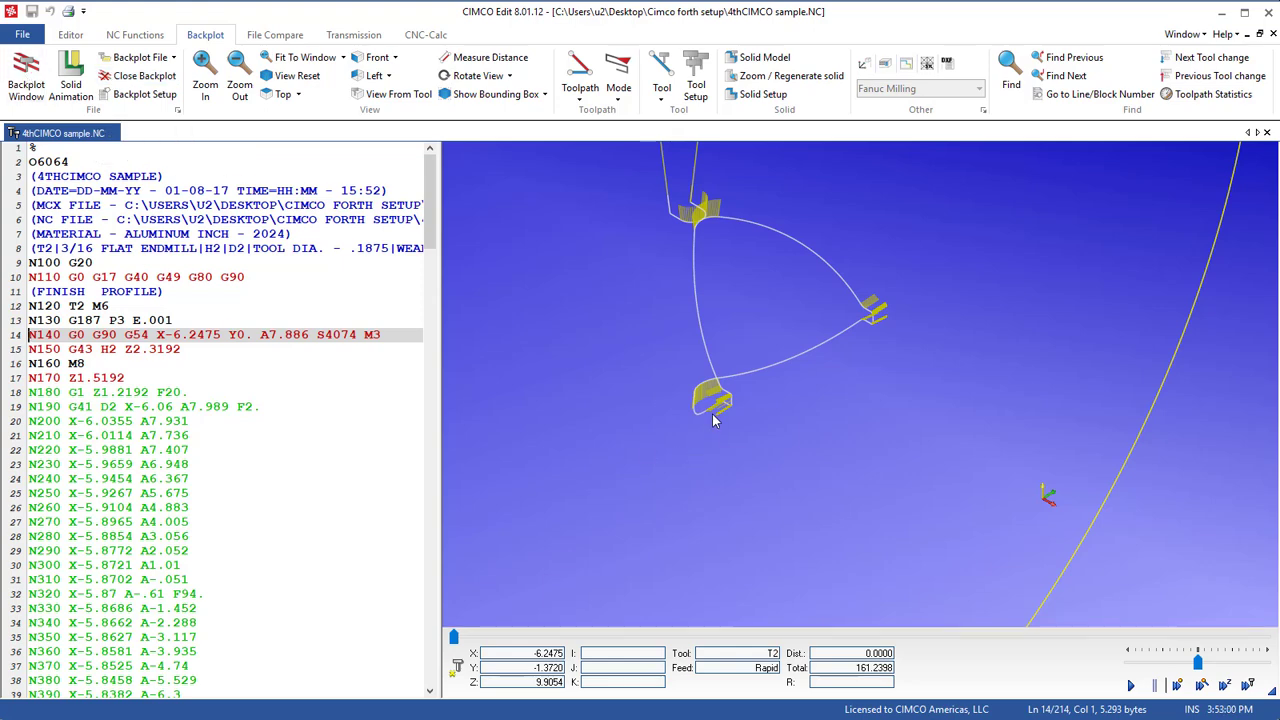
drag(755, 378, 930, 320)
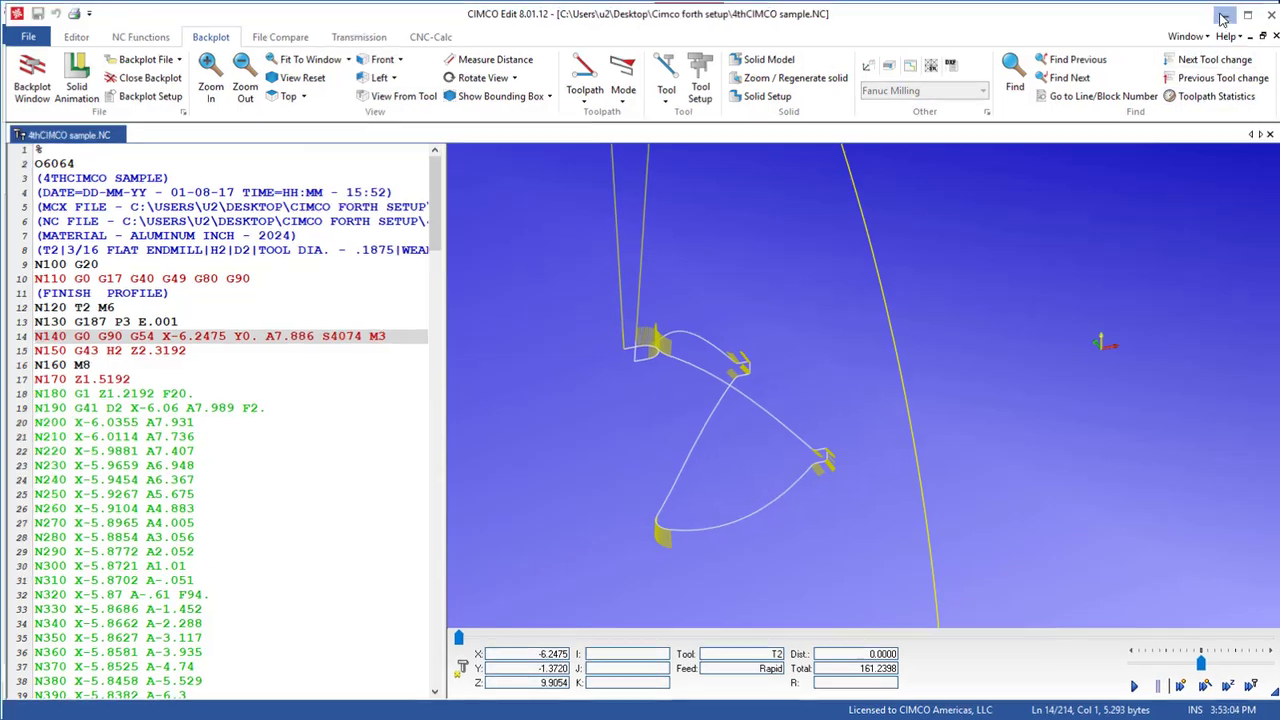
click(1222, 16)
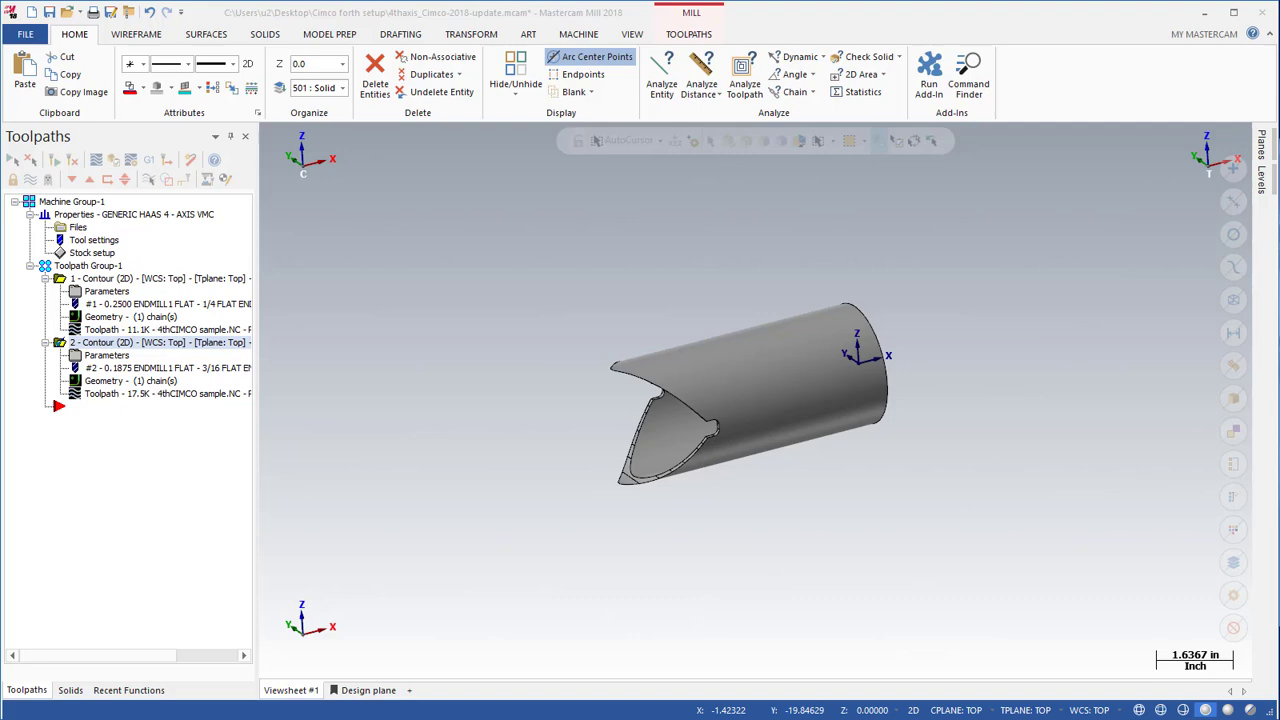
Confirm tool T2 as a 3/16 End Mill Flat in the backplot Tool Setup
key(alt+Tab)
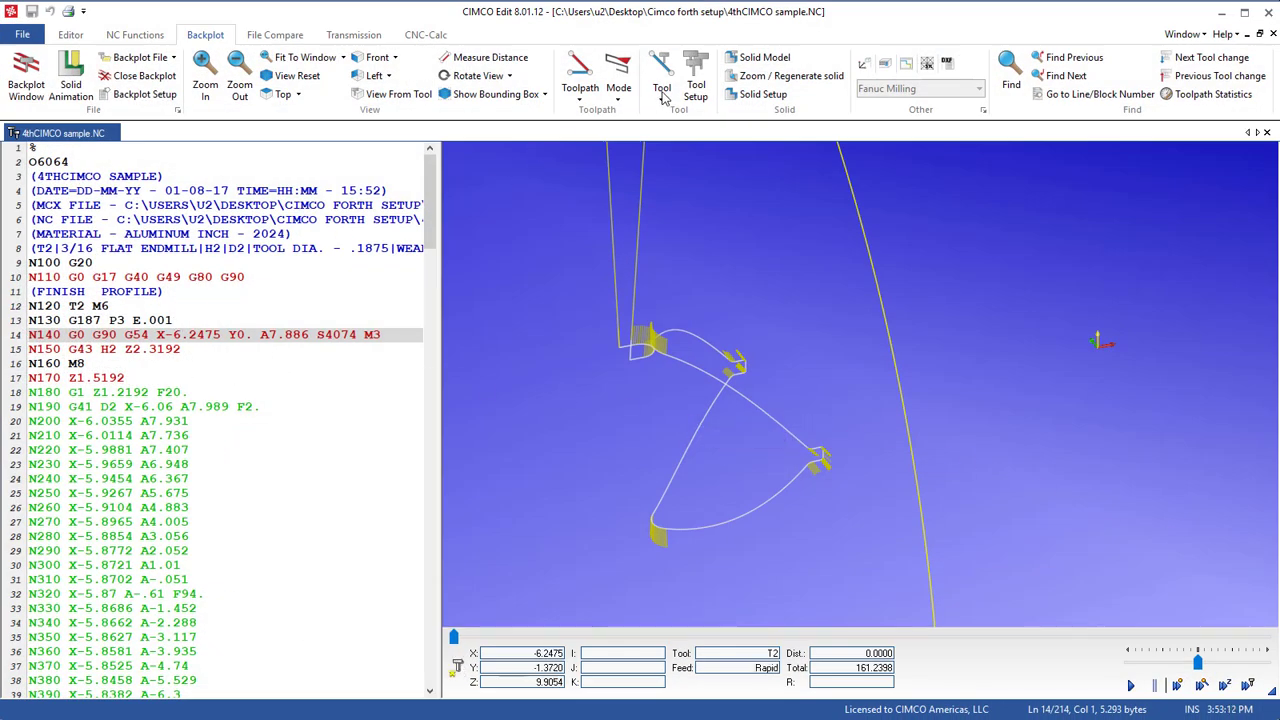
click(696, 86)
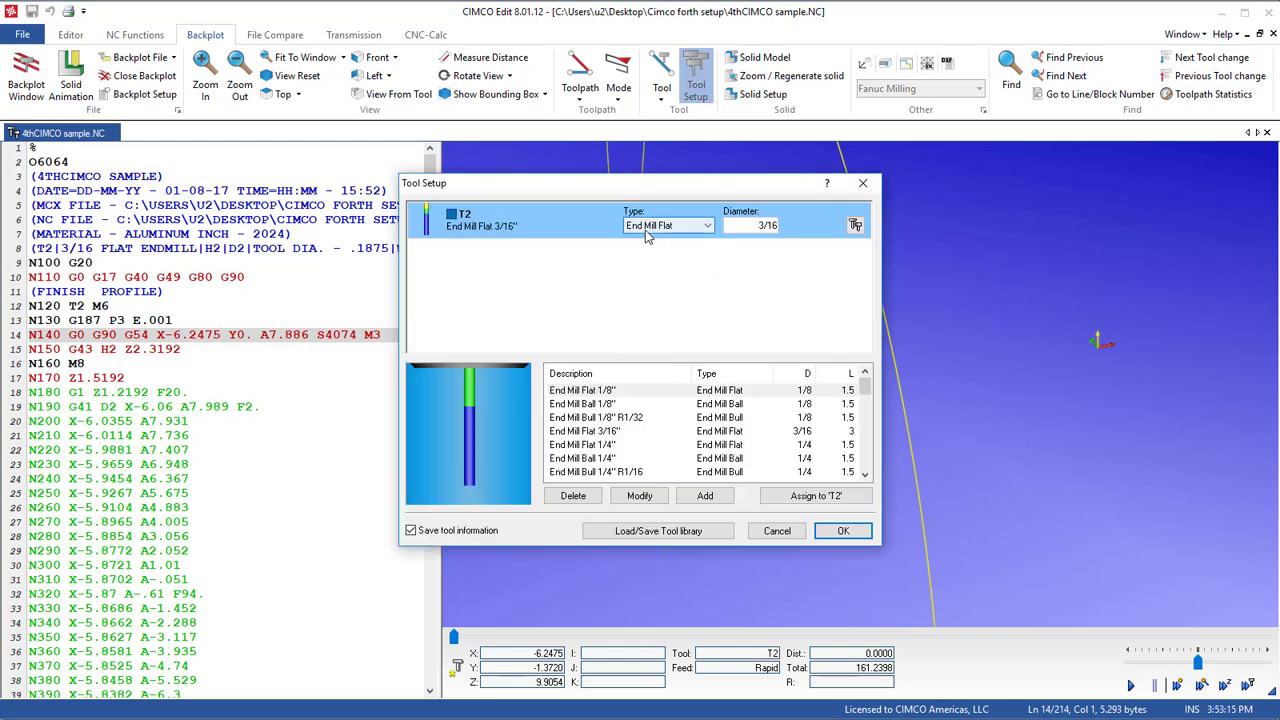
click(829, 536)
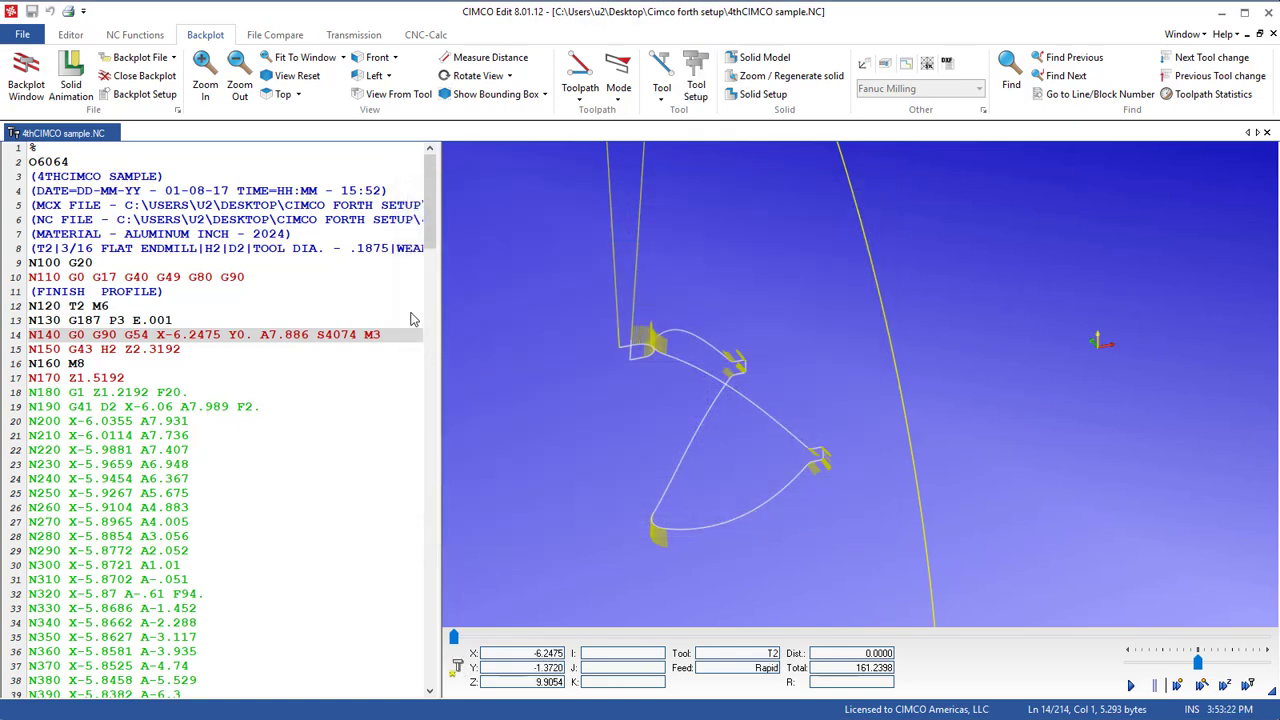
Step the backplot from line 14 to the last line, following the tool through the A-axis moves
click(270, 392)
click(232, 340)
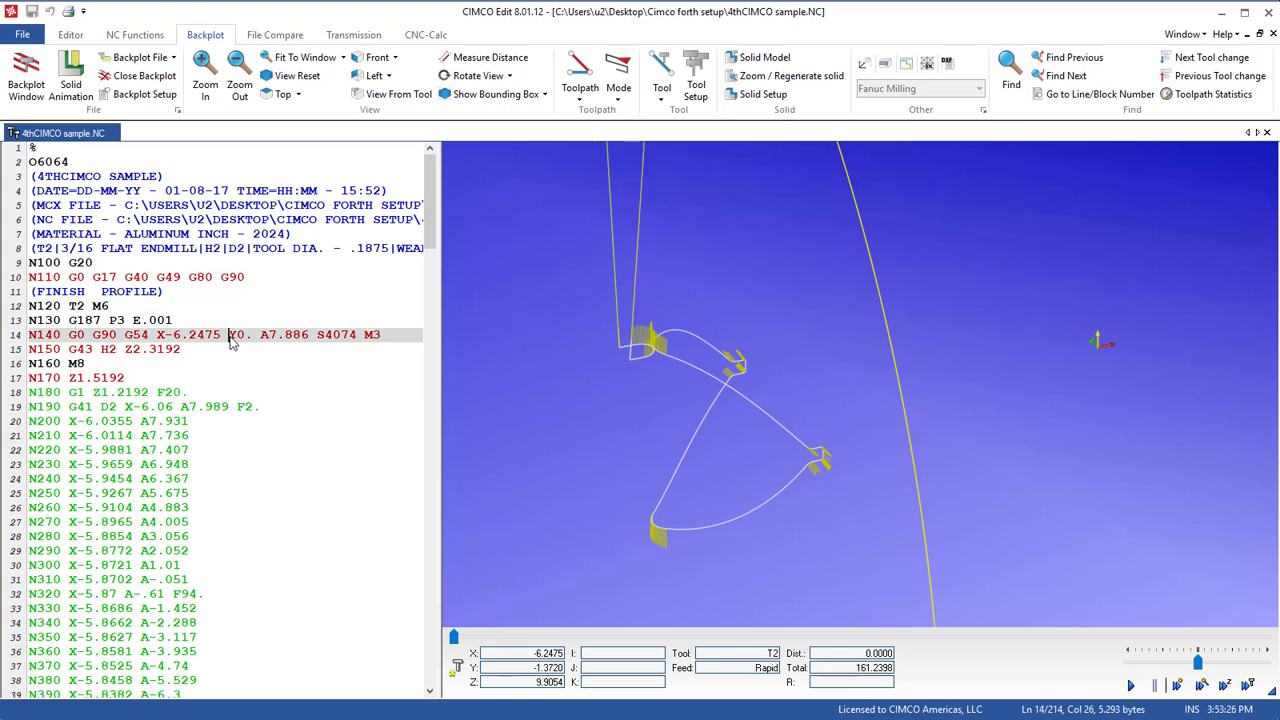
key(Down)
key(Down)
key(Down)
key(Down)
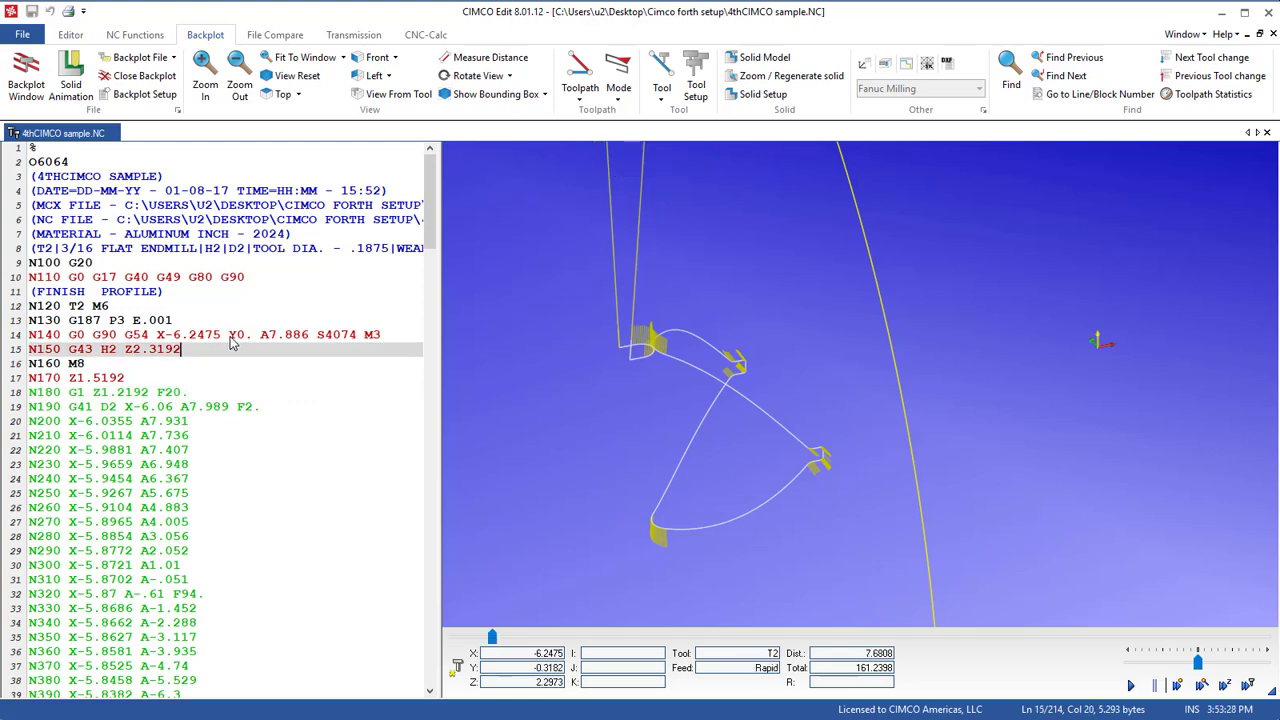
key(Down)
key(Down)
key(Down)
key(Down)
key(Down)
key(Down)
key(Down)
key(Down)
key(Down)
key(Down)
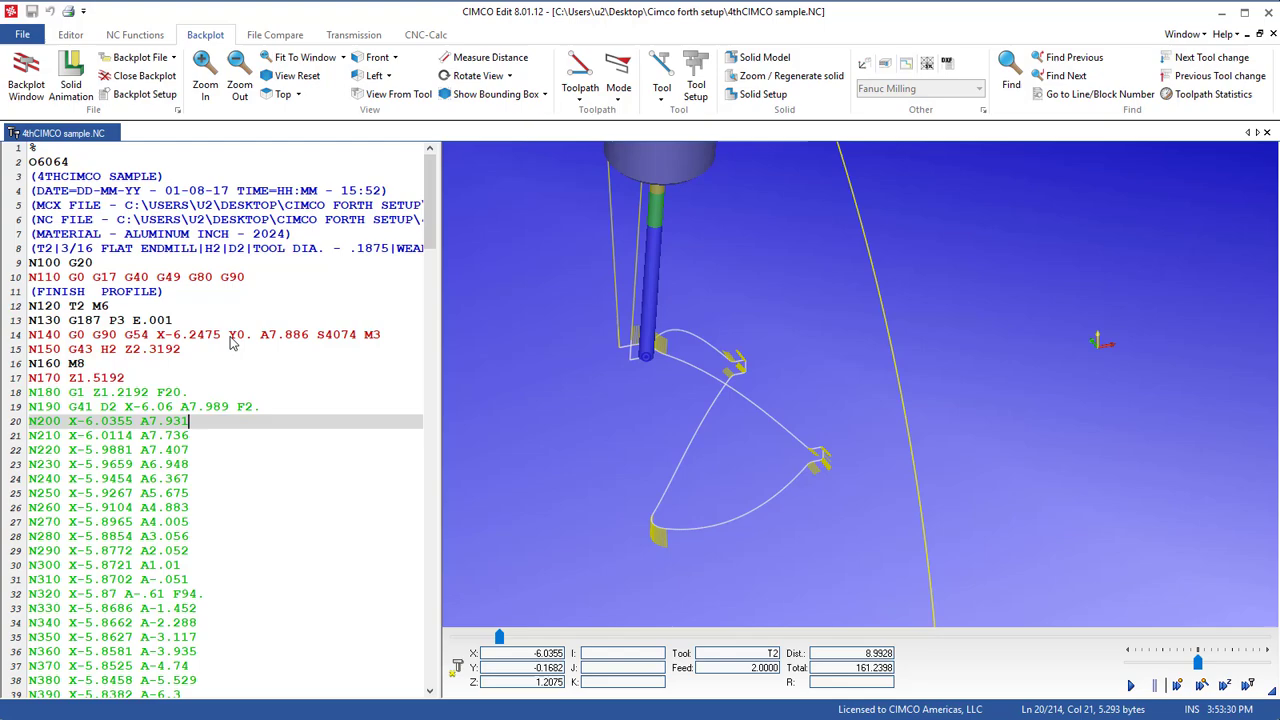
key(Down)
key(Down)
key(Down)
key(Down)
key(Down)
key(Down)
key(Down)
key(Down)
key(Down)
key(Down)
key(Down)
key(Down)
key(Down)
key(Down)
key(Down)
key(Down)
key(Down)
key(Down)
key(Down)
key(Down)
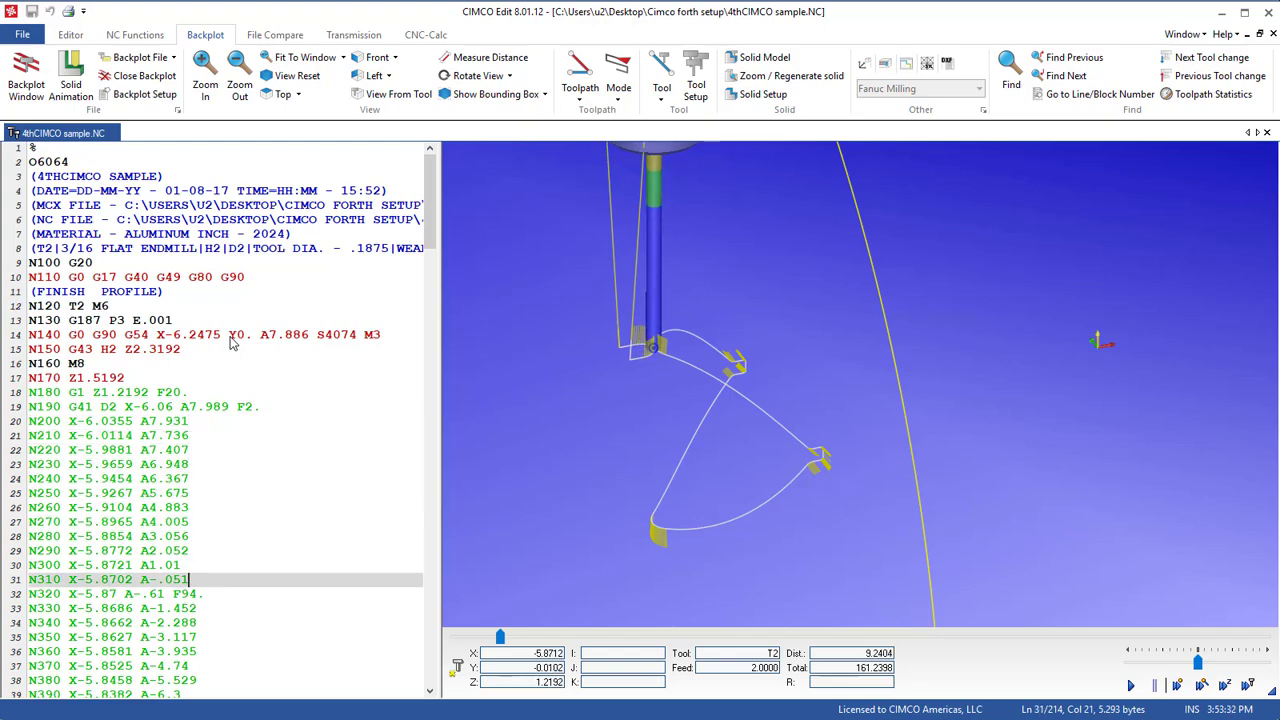
key(Down)
key(Down)
key(Down)
key(Down)
key(Down)
key(Down)
key(Down)
key(Down)
key(Down)
key(Down)
key(Down)
key(Down)
key(Down)
key(Down)
key(Down)
key(Down)
key(Down)
key(Down)
key(Down)
key(Down)
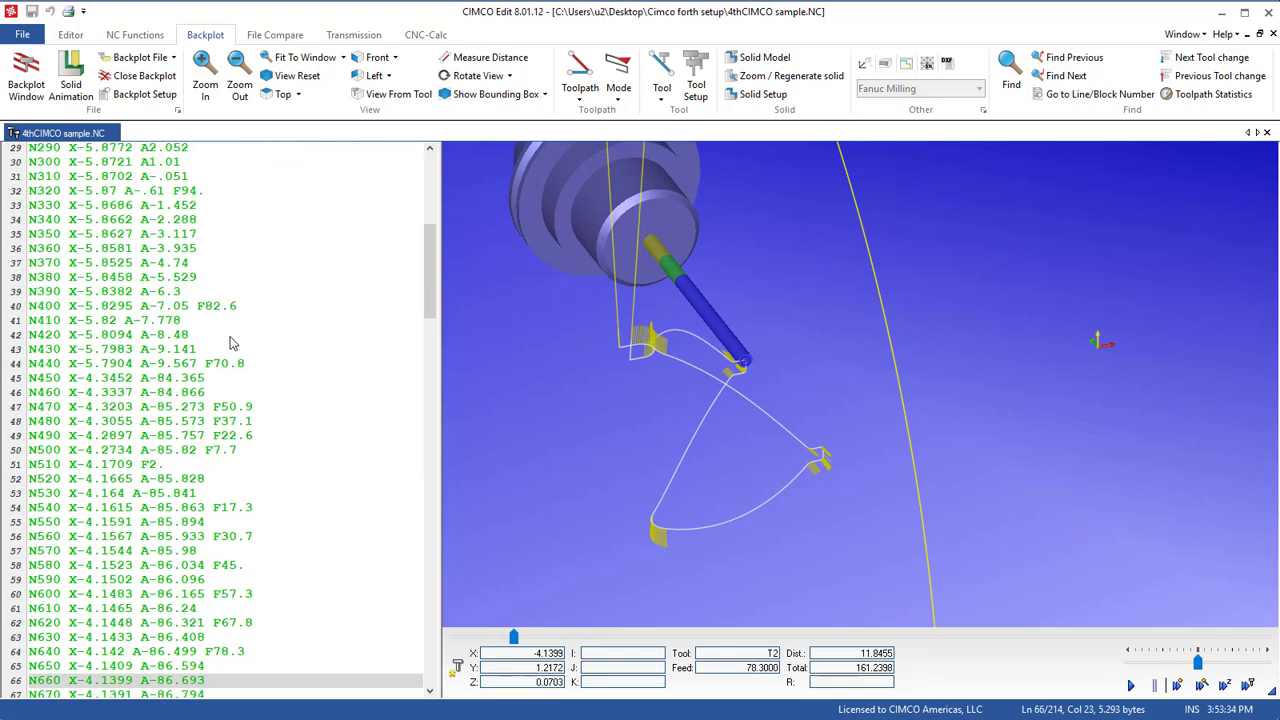
key(Down)
key(Down)
key(Down)
key(Down)
key(Down)
key(Down)
key(Down)
key(Down)
key(Down)
key(Down)
key(Down)
key(Down)
key(Down)
key(Down)
key(Down)
key(Down)
key(Down)
key(Down)
key(Down)
key(Down)
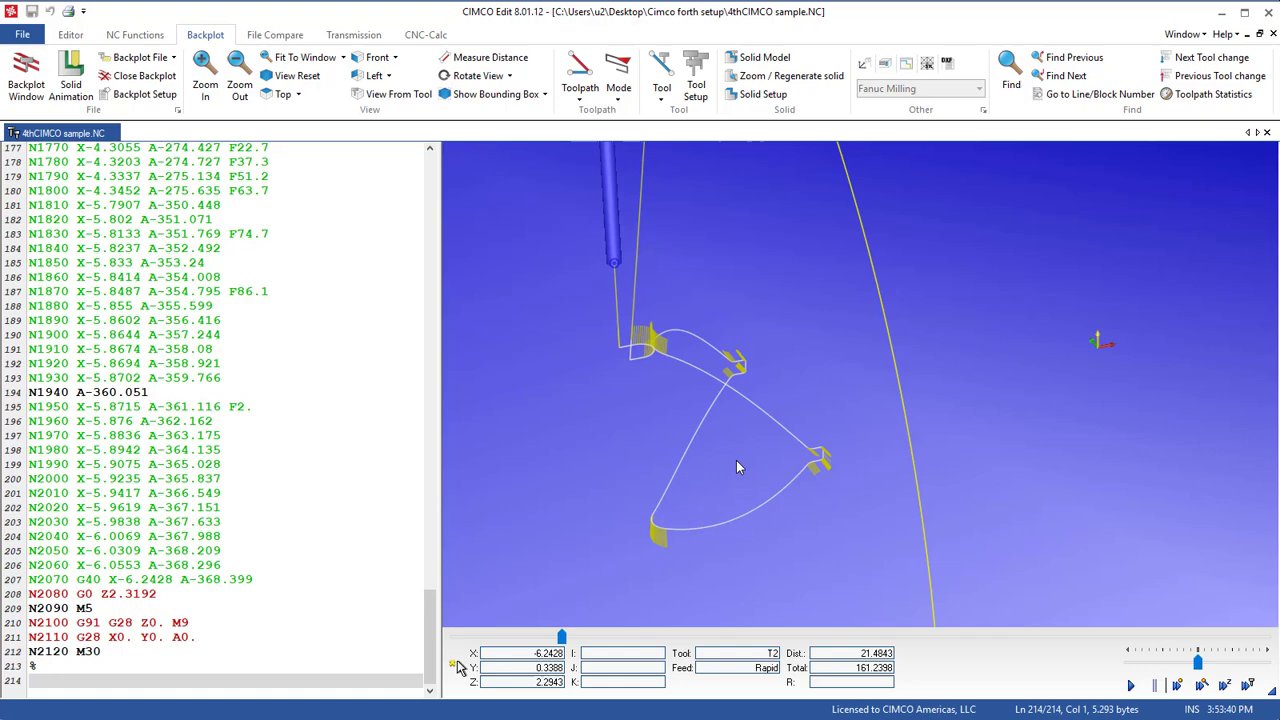
scroll(787, 461, down, 3)
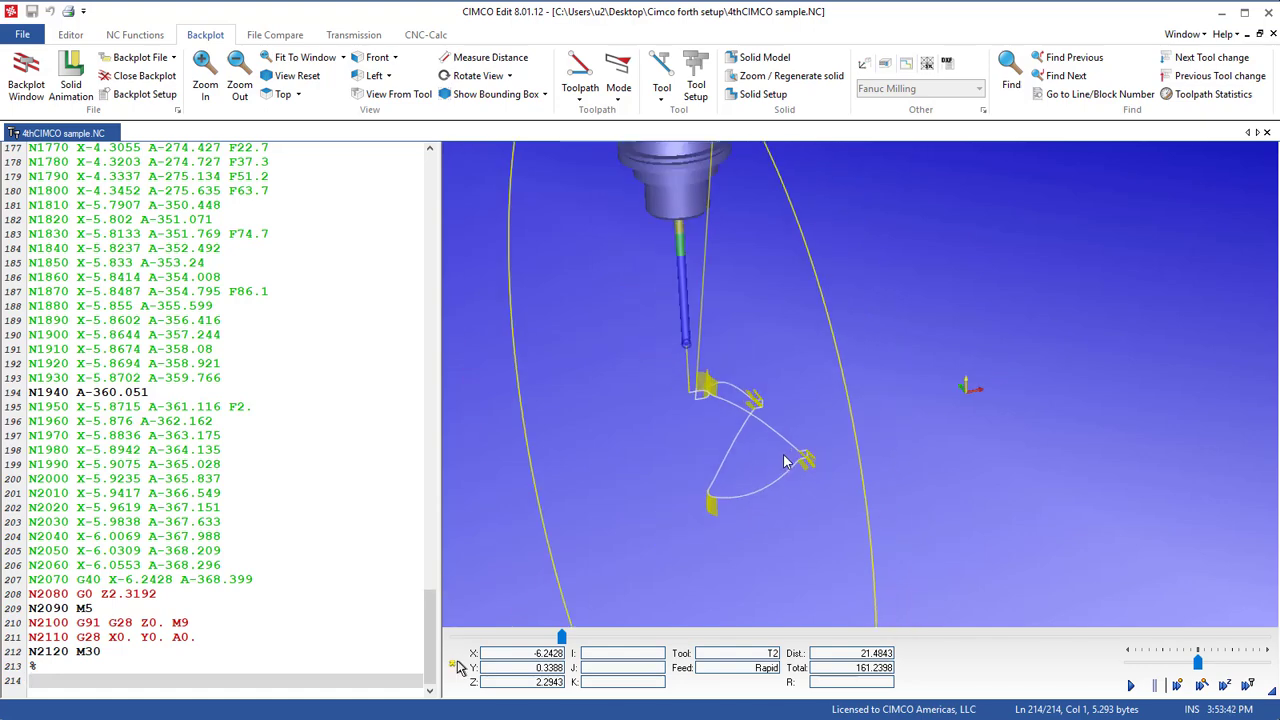
drag(785, 456, 813, 450)
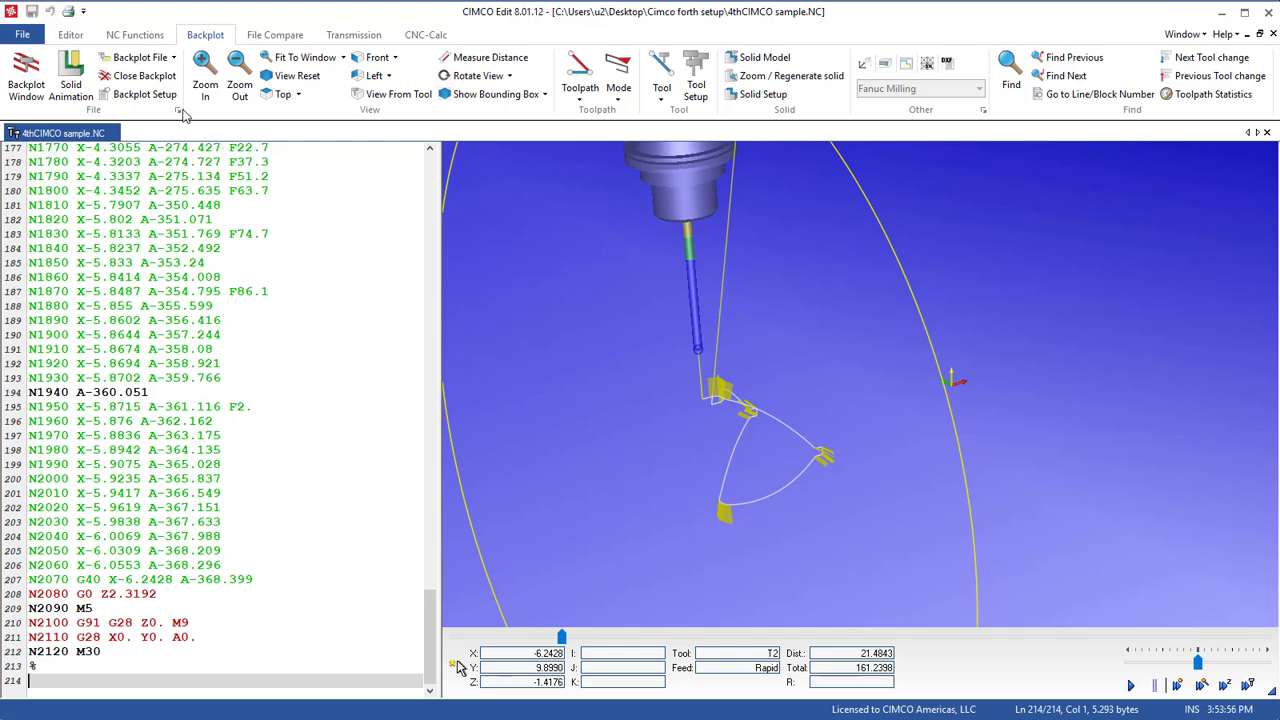
click(177, 111)
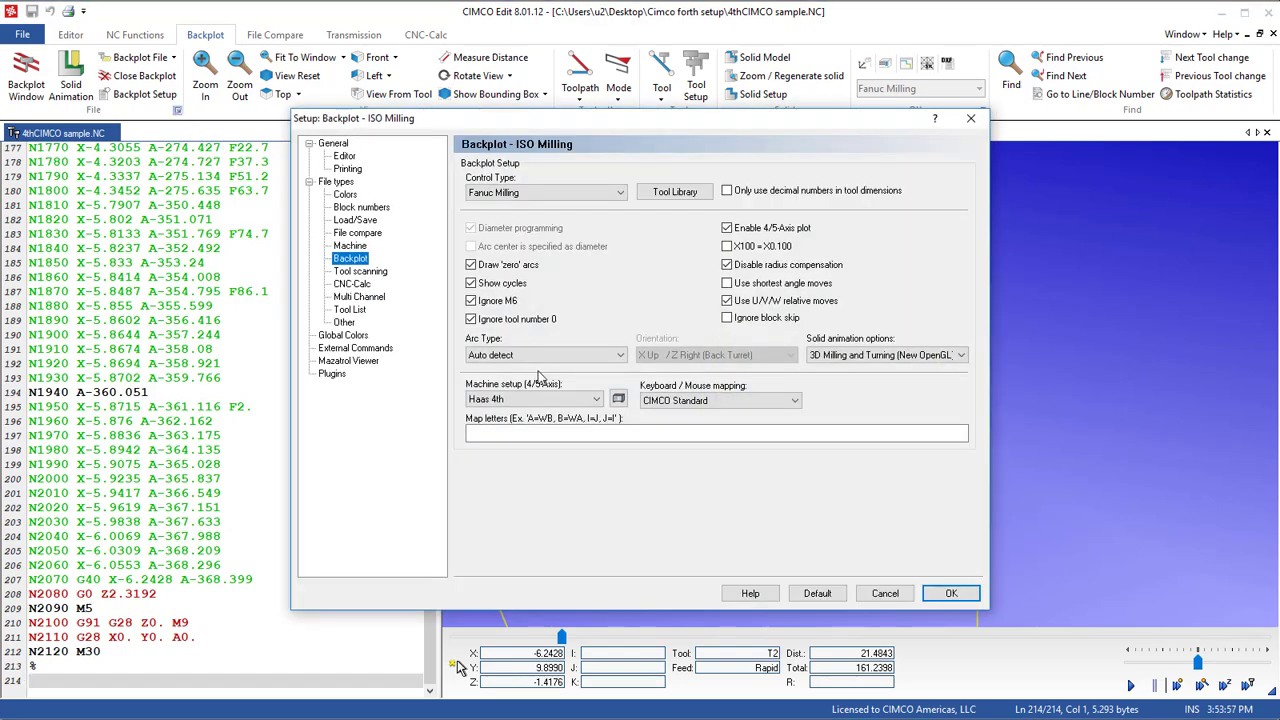
click(530, 399)
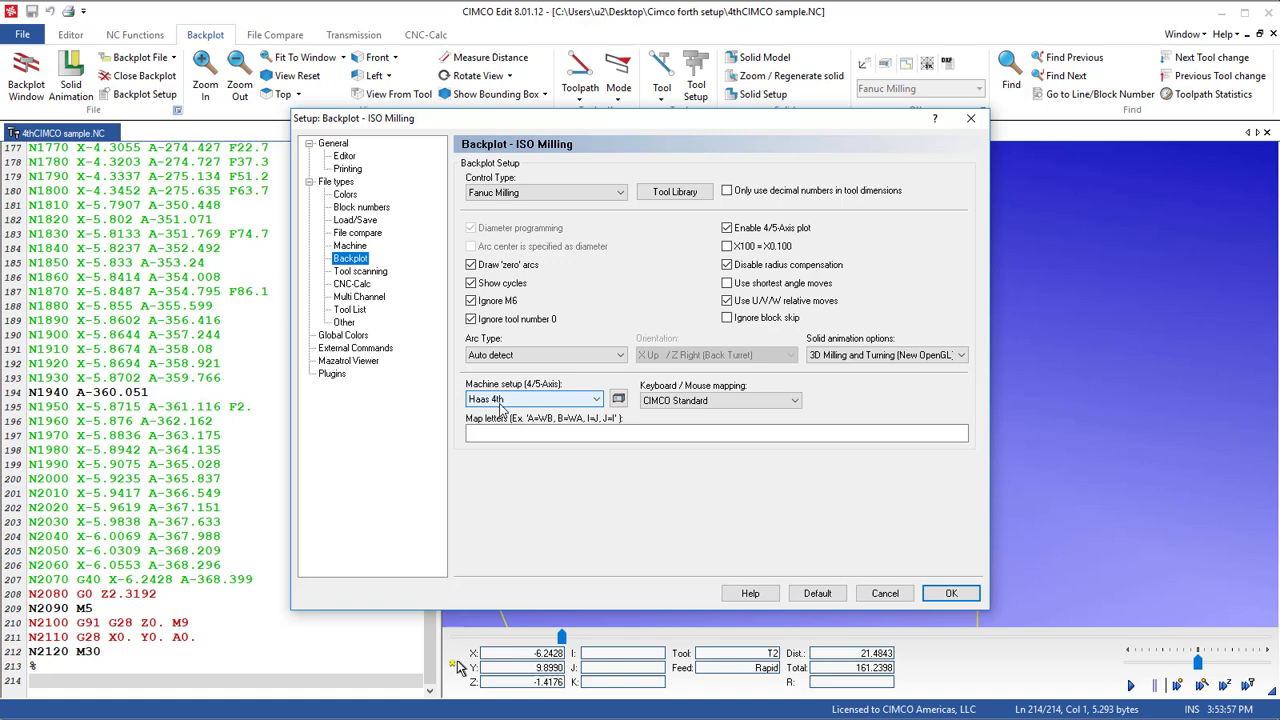
click(884, 593)
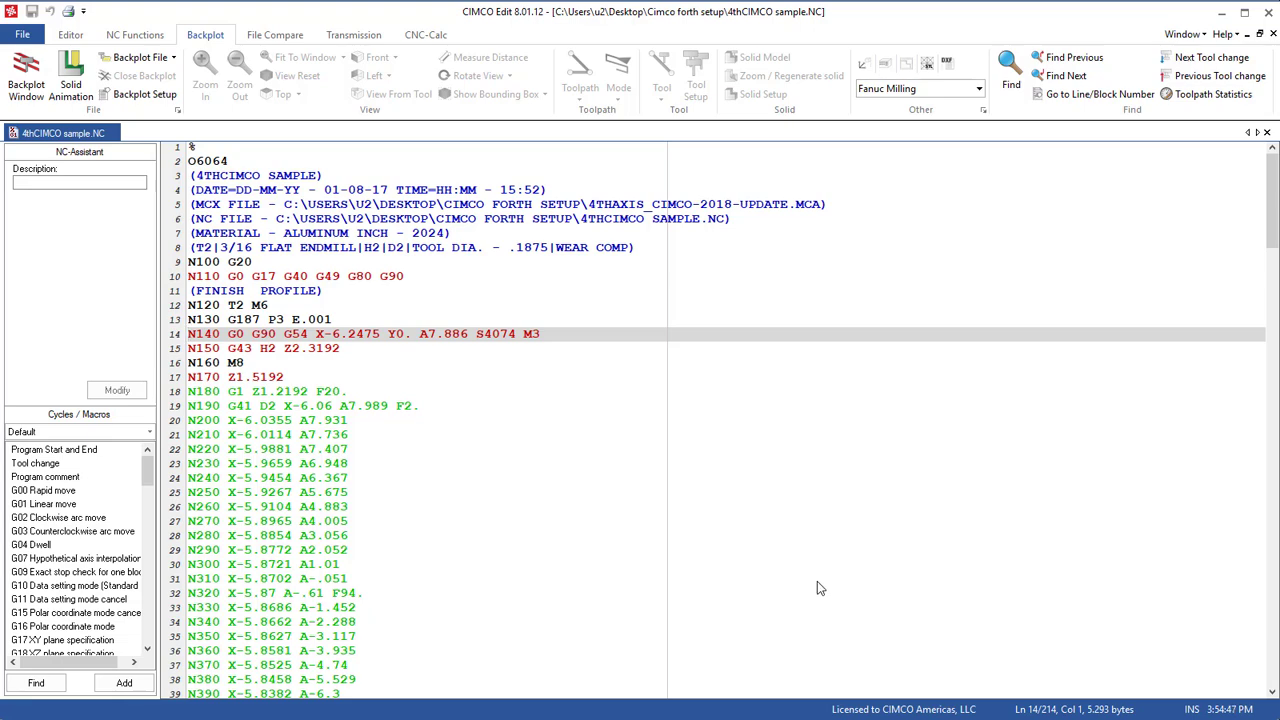
Reopen the 3D backplot window and rotate the fourth-axis contour toolpath view
click(24, 70)
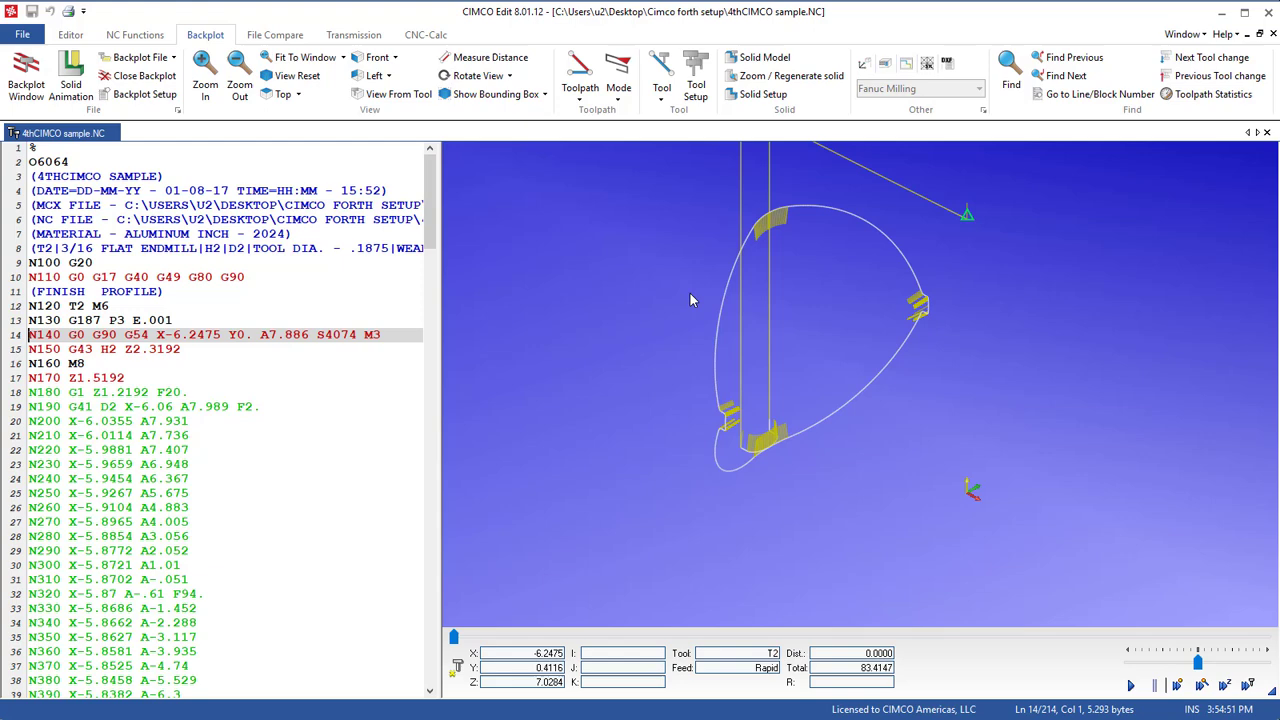
mouse_move(793, 349)
mouse_down()
mouse_move(906, 315)
mouse_move(848, 345)
mouse_move(927, 307)
mouse_move(872, 317)
mouse_move(858, 335)
mouse_up()
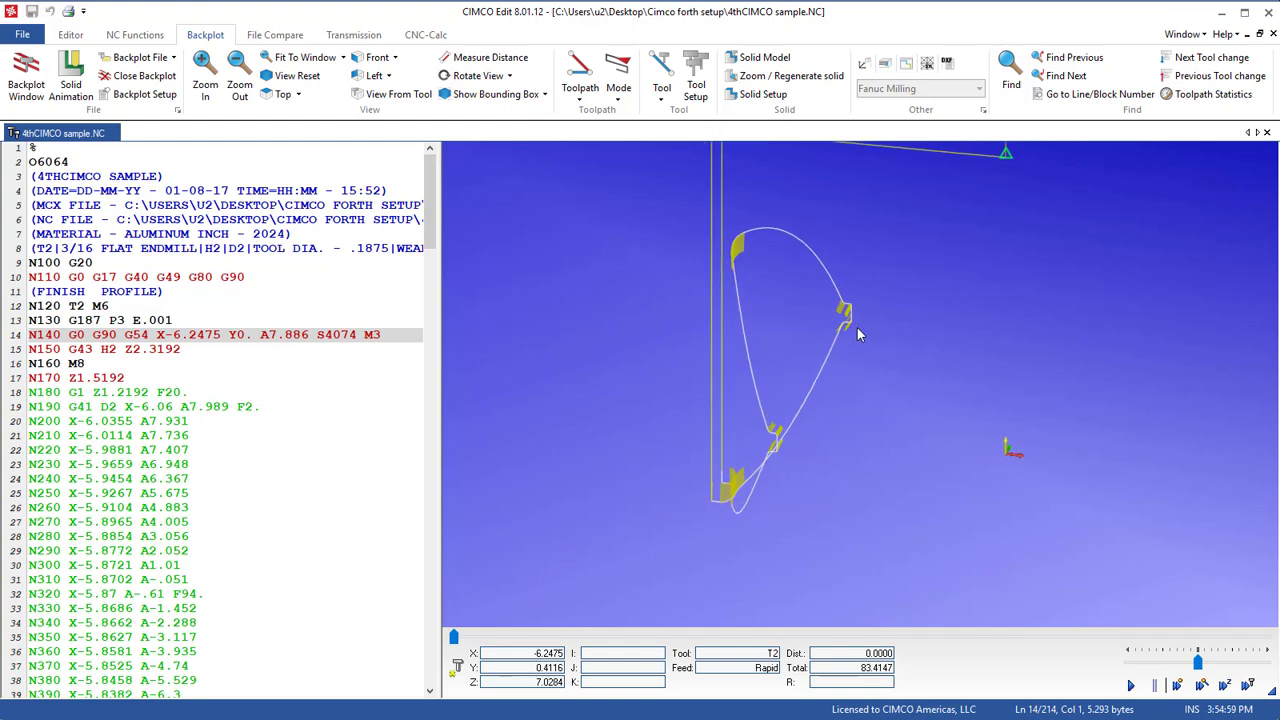
Select Haas EC 400 4-Axis (Imperial) in the 5-Axis Machine Setup configuration list
click(906, 65)
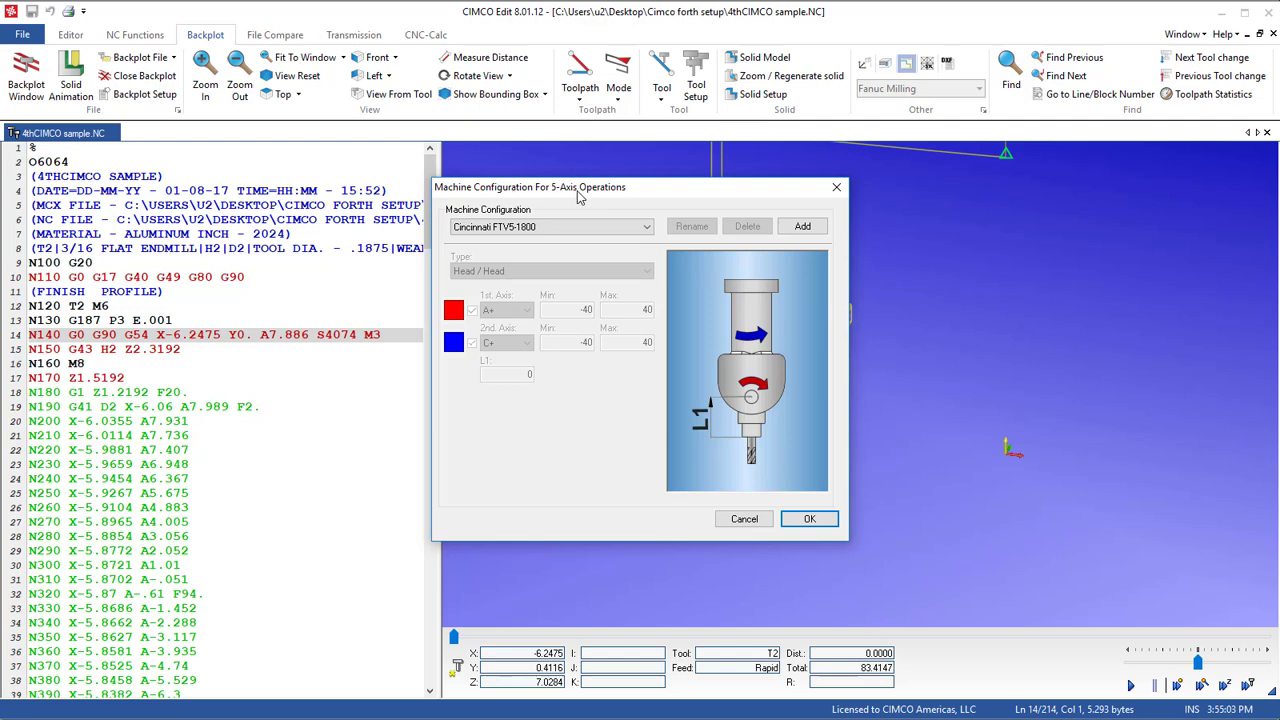
click(645, 227)
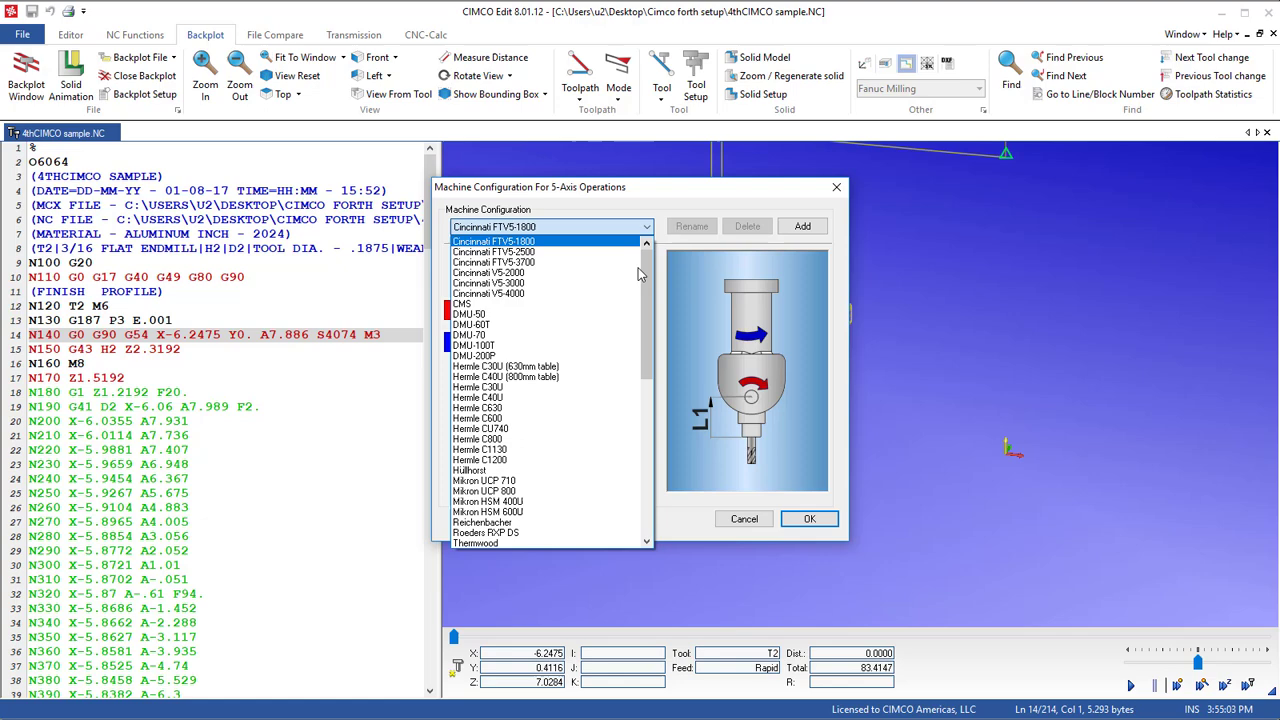
drag(648, 294, 647, 474)
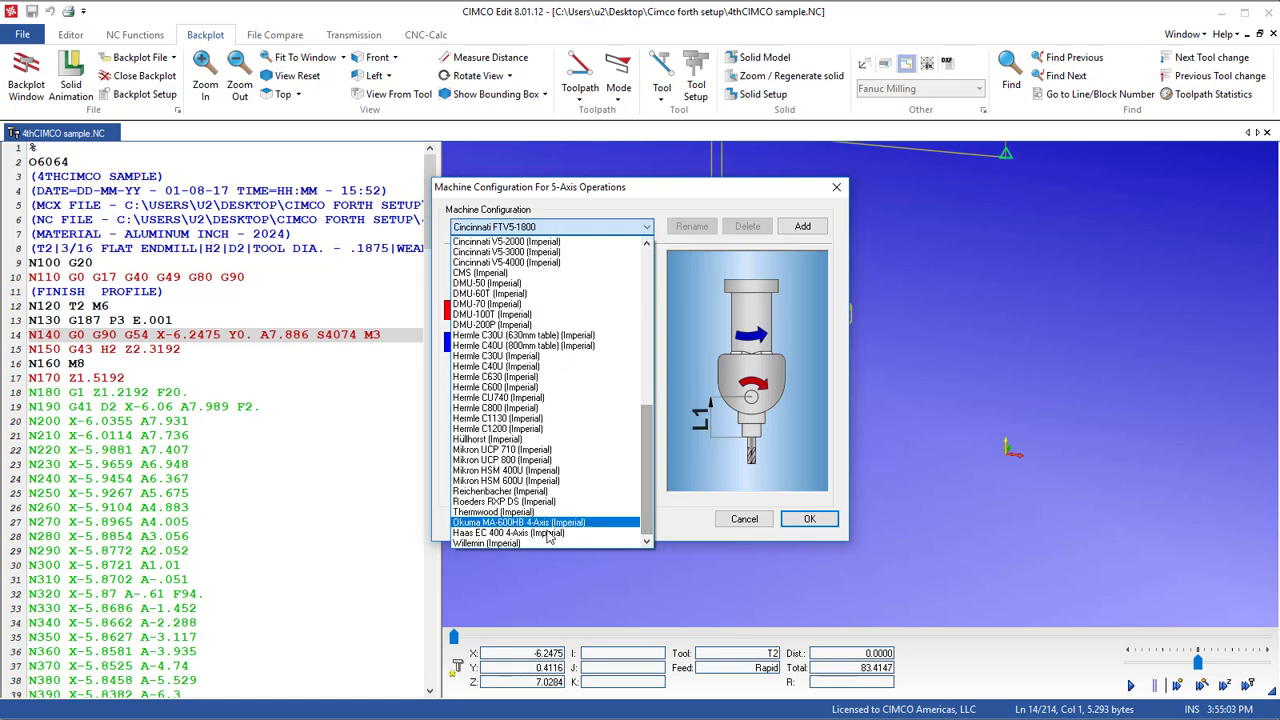
click(513, 534)
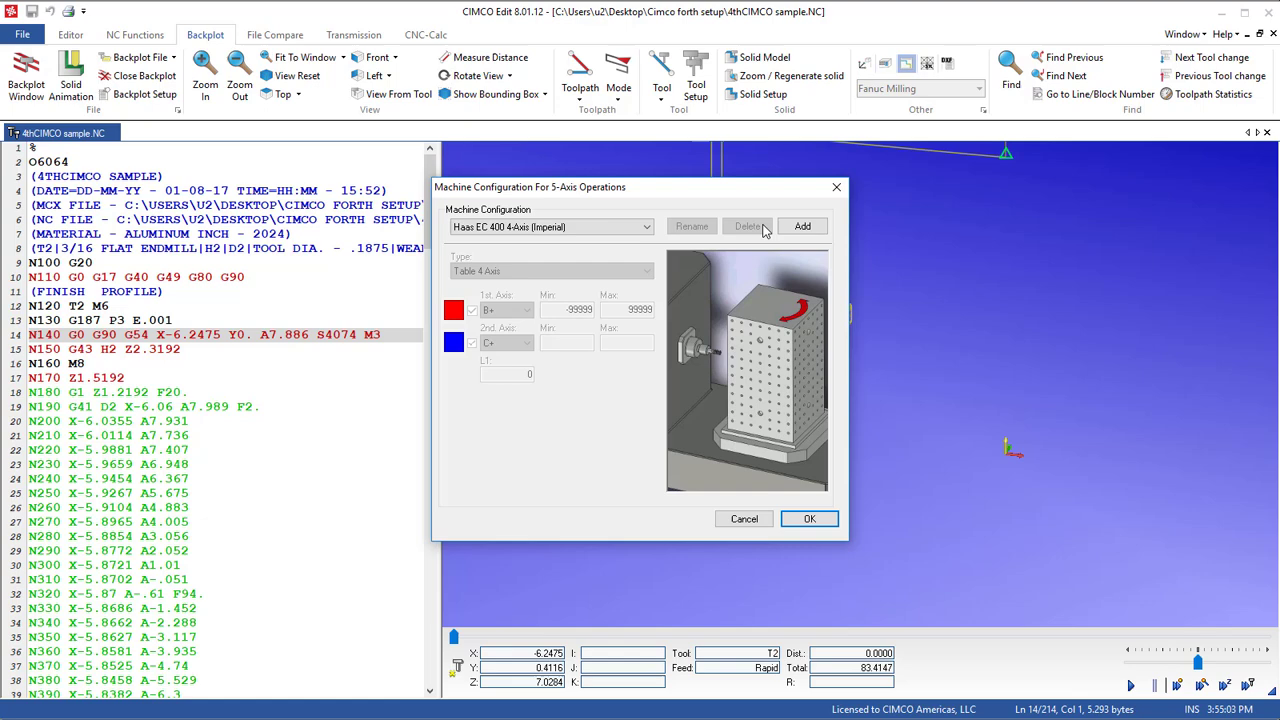
Add a new machine configuration named 'Haas 4th'
click(802, 228)
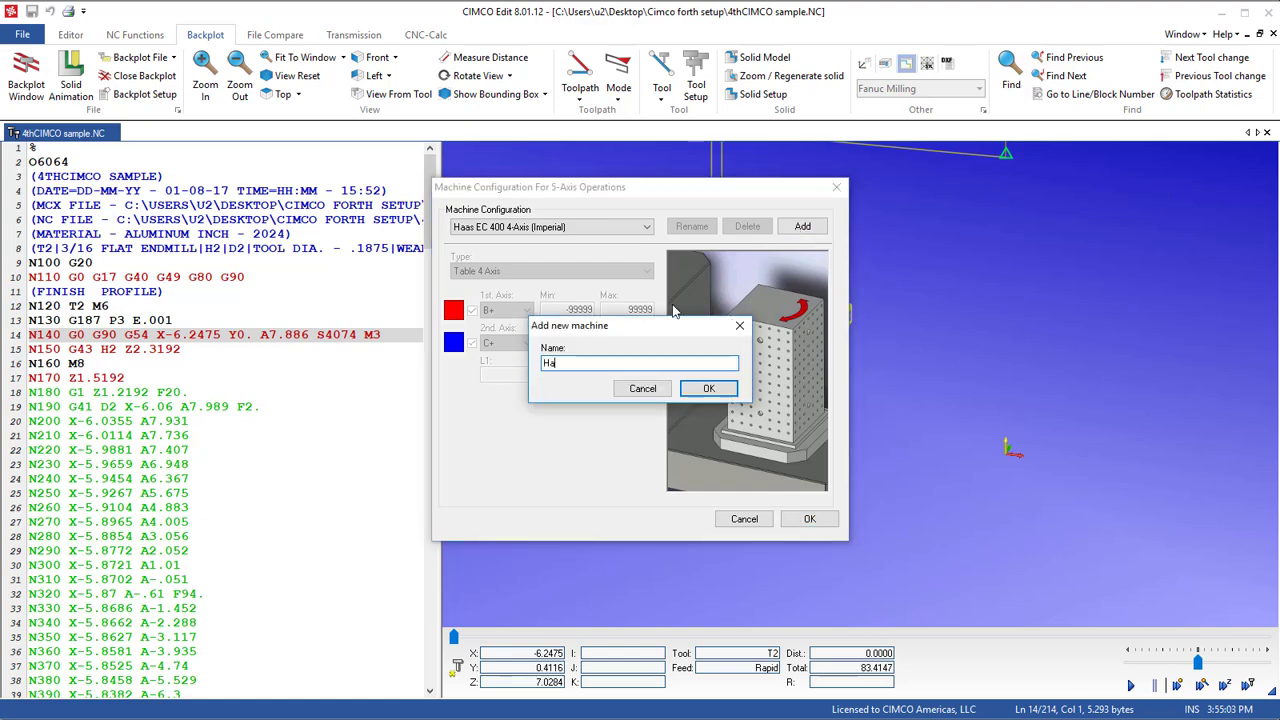
text(Haas 4th)
click(708, 388)
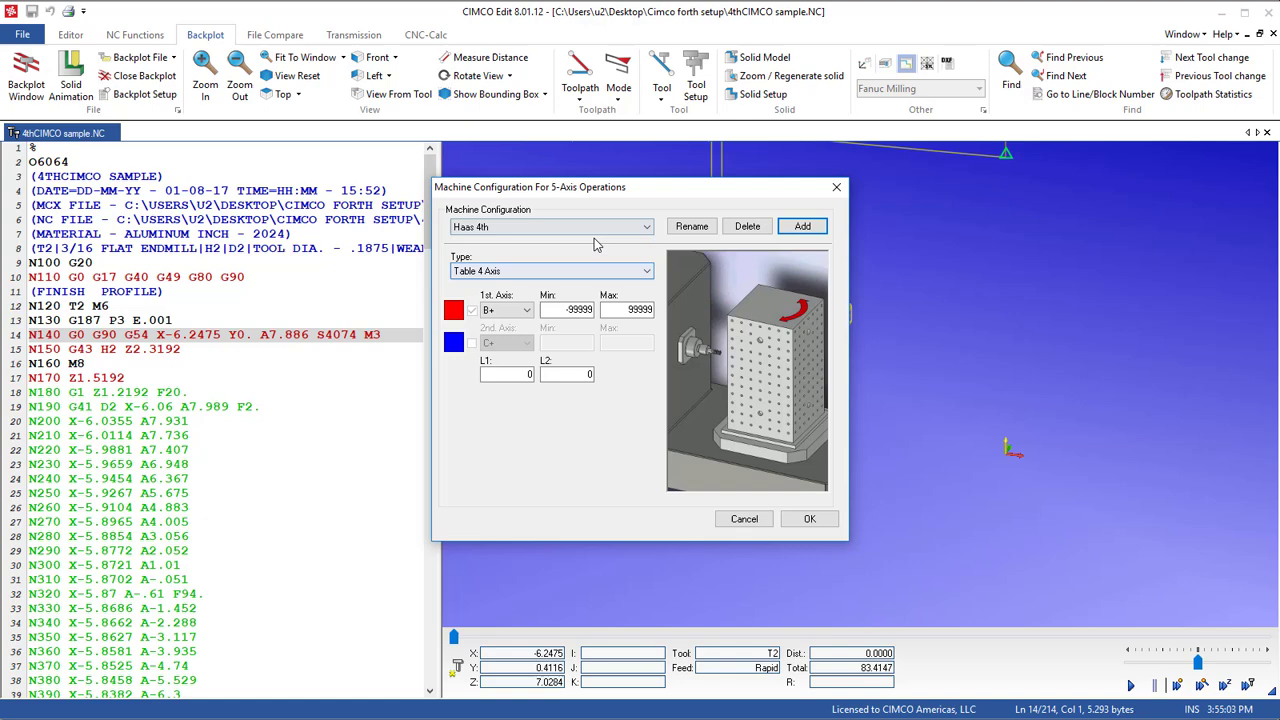
click(644, 275)
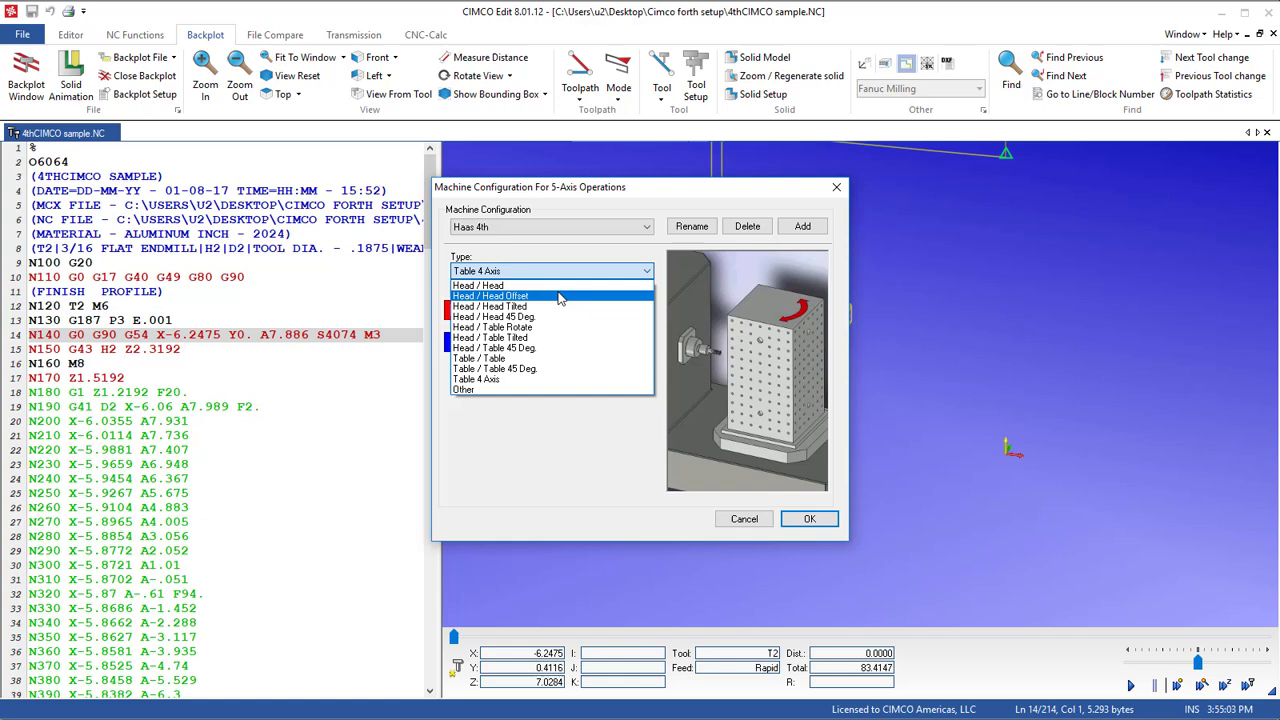
Make Haas 4th a Table 4 Axis machine with A+ first axis, limits -99999 to 99999
click(490, 380)
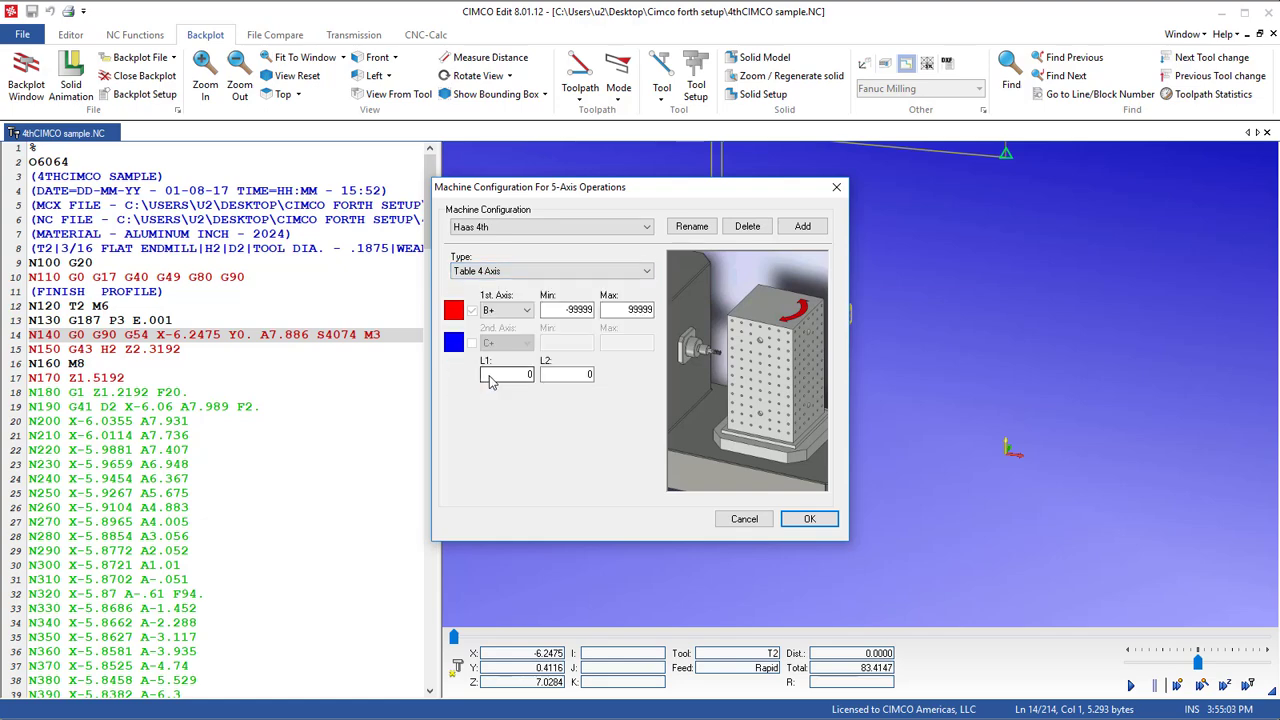
click(527, 311)
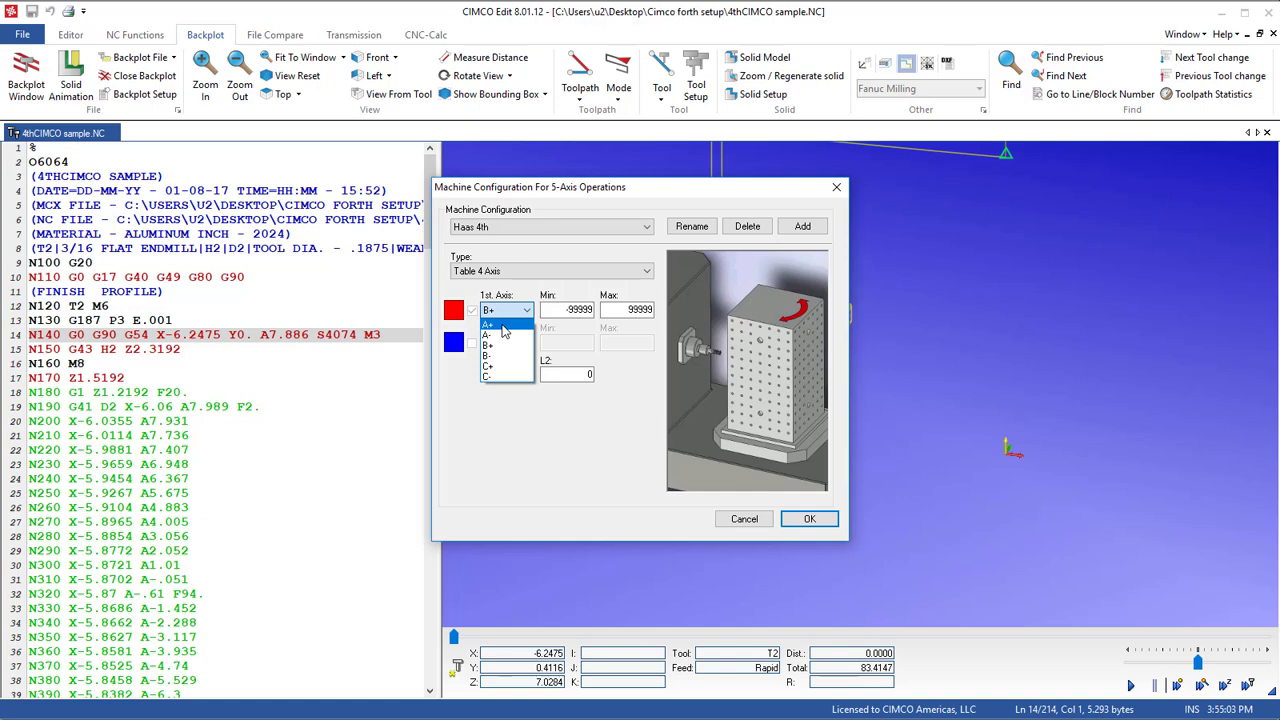
click(505, 328)
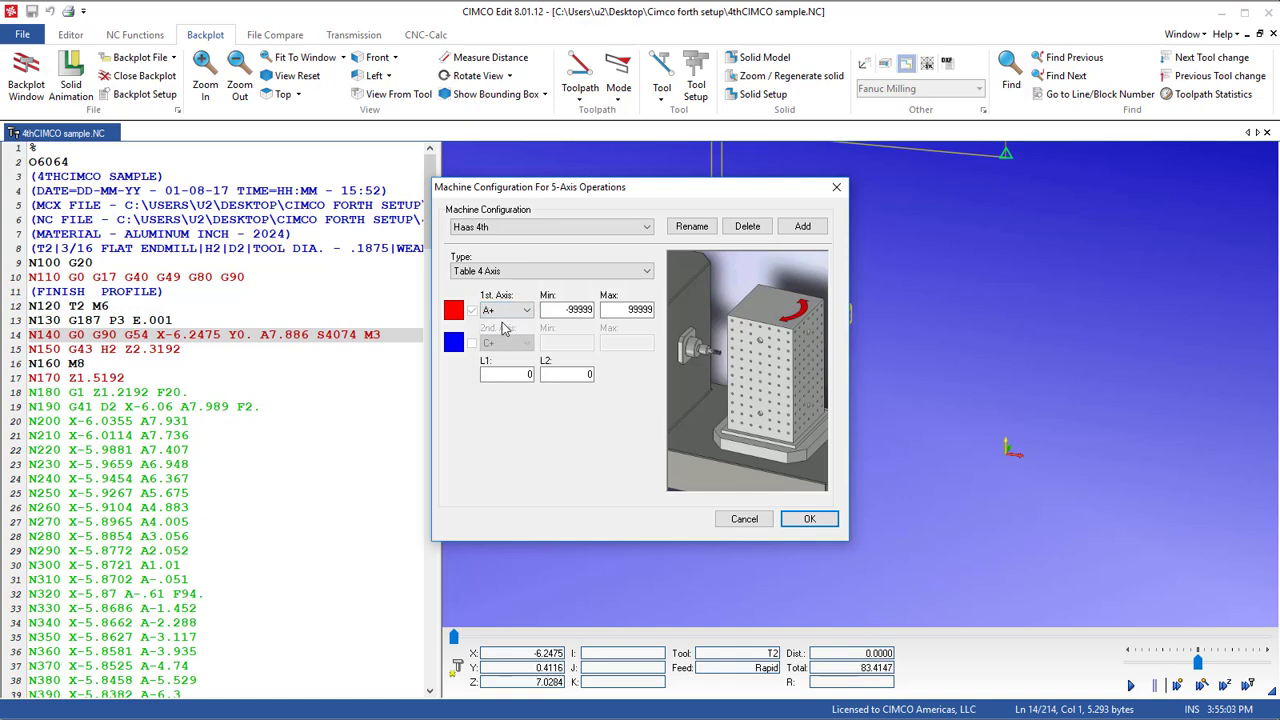
click(567, 309)
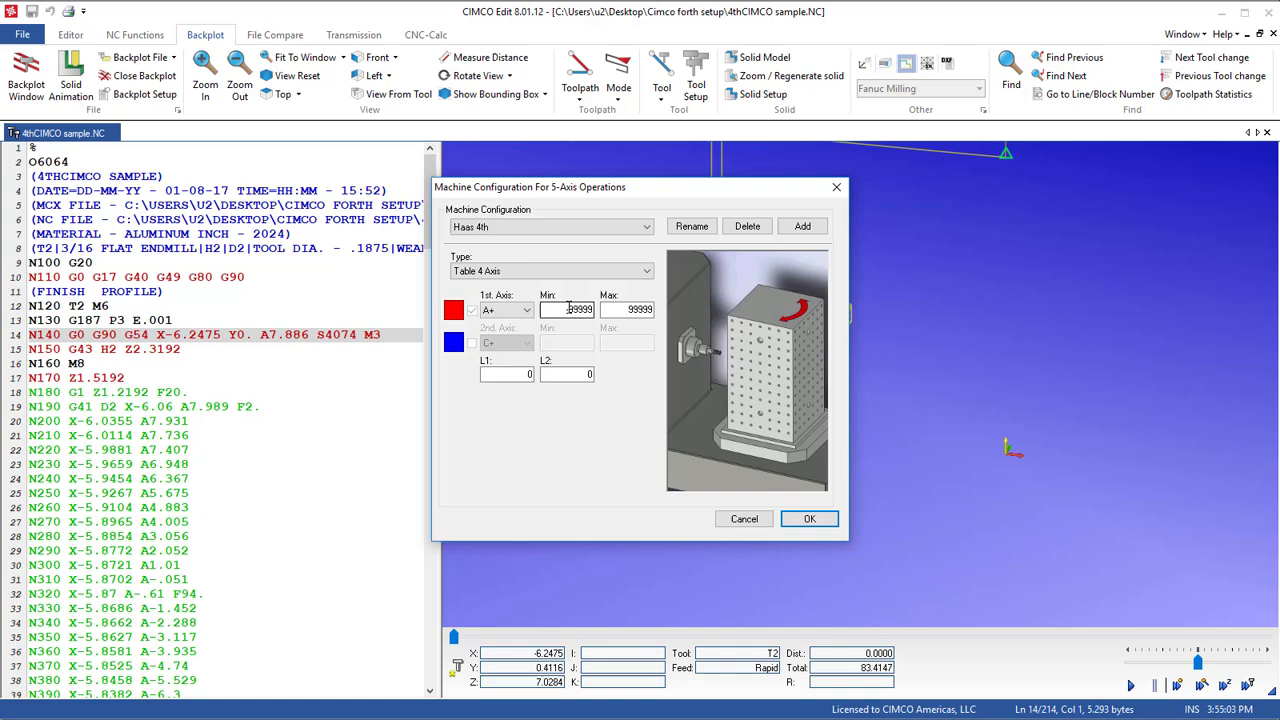
click(610, 308)
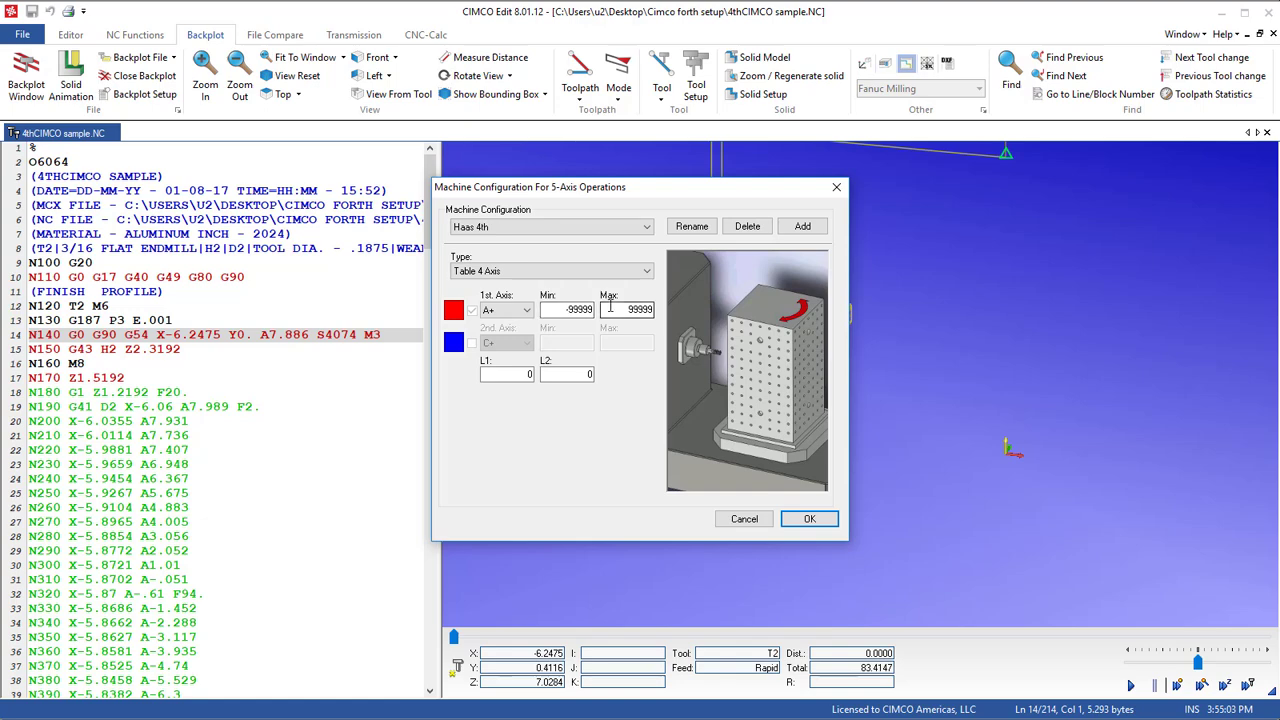
click(577, 377)
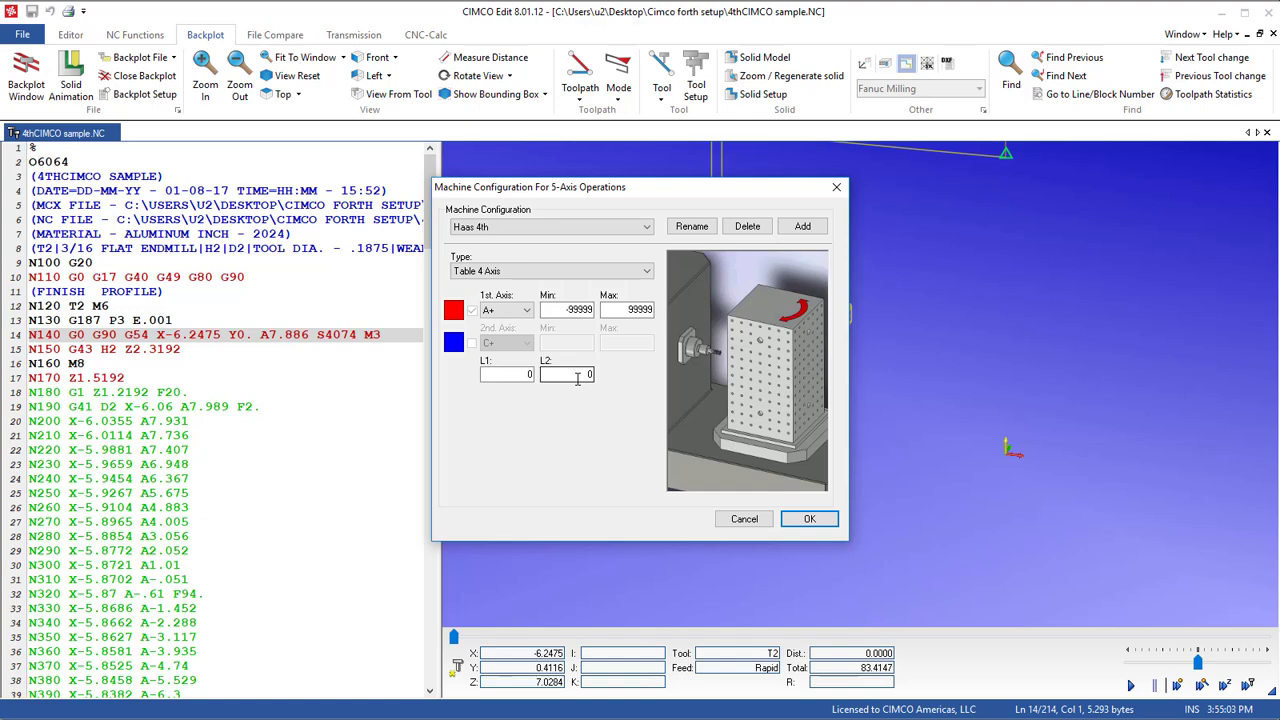
Apply Haas 4th and play the backplot simulation through to the final G28 lines
click(812, 520)
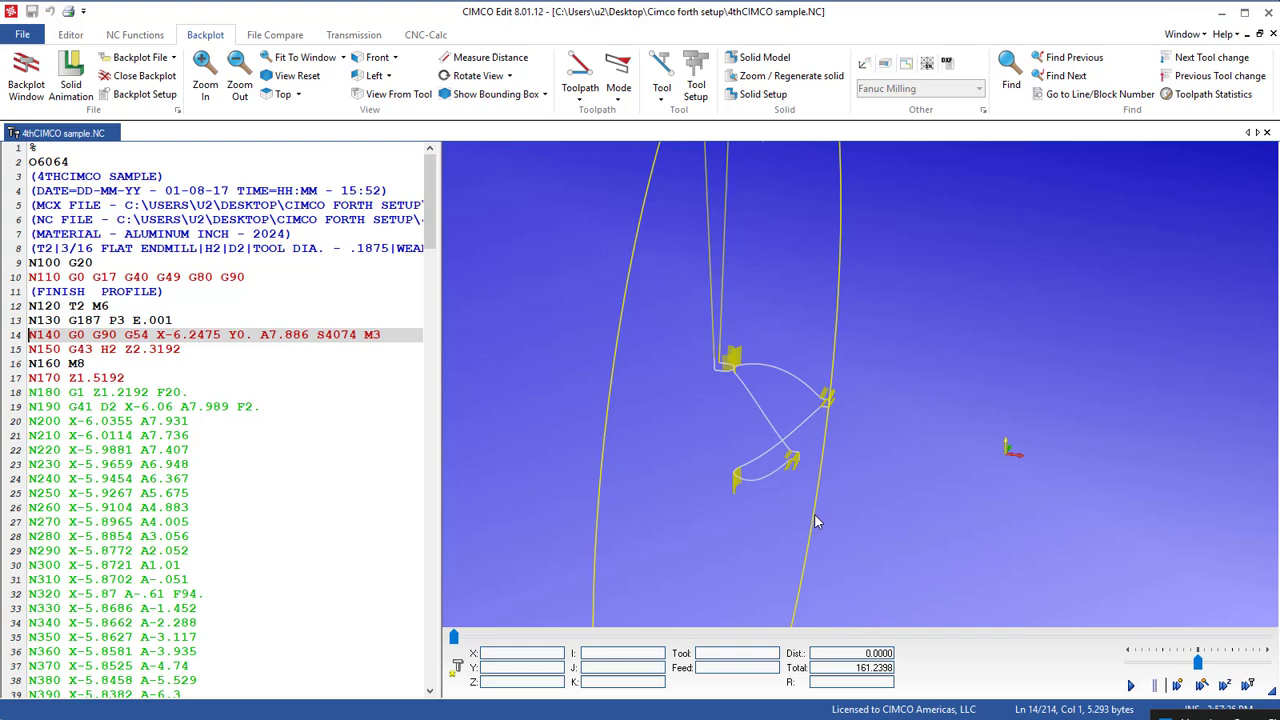
mouse_move(800, 462)
mouse_down()
mouse_move(815, 435)
mouse_move(725, 440)
mouse_move(730, 452)
mouse_up()
key(space)
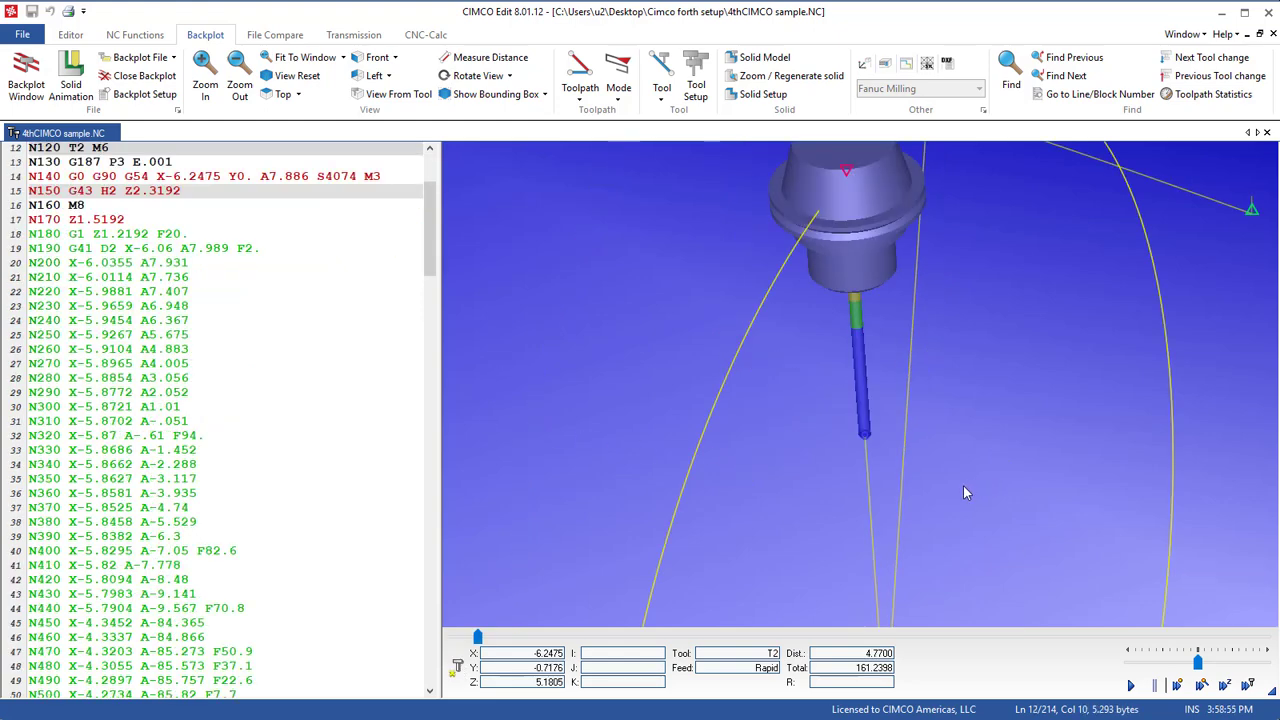
mouse_move(963, 494)
mouse_down()
mouse_move(943, 449)
mouse_move(950, 496)
mouse_up()
scroll(945, 489, down, 5)
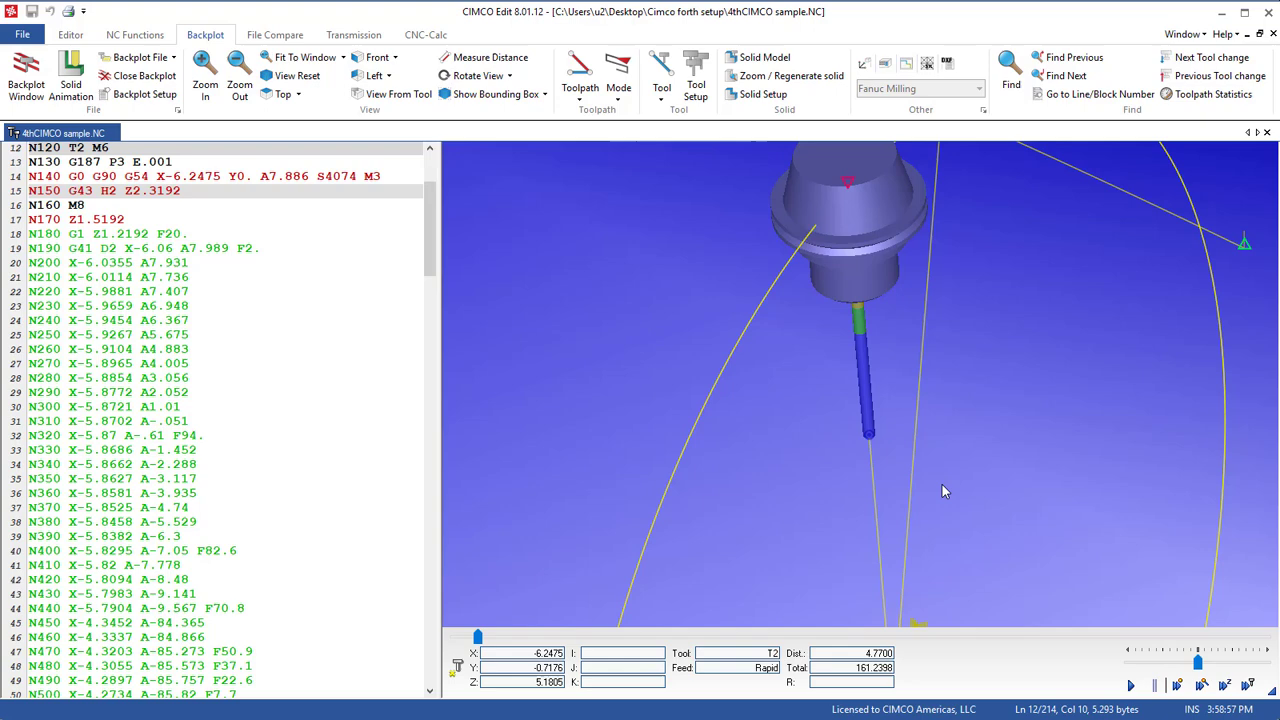
middle_drag(964, 514, 893, 307)
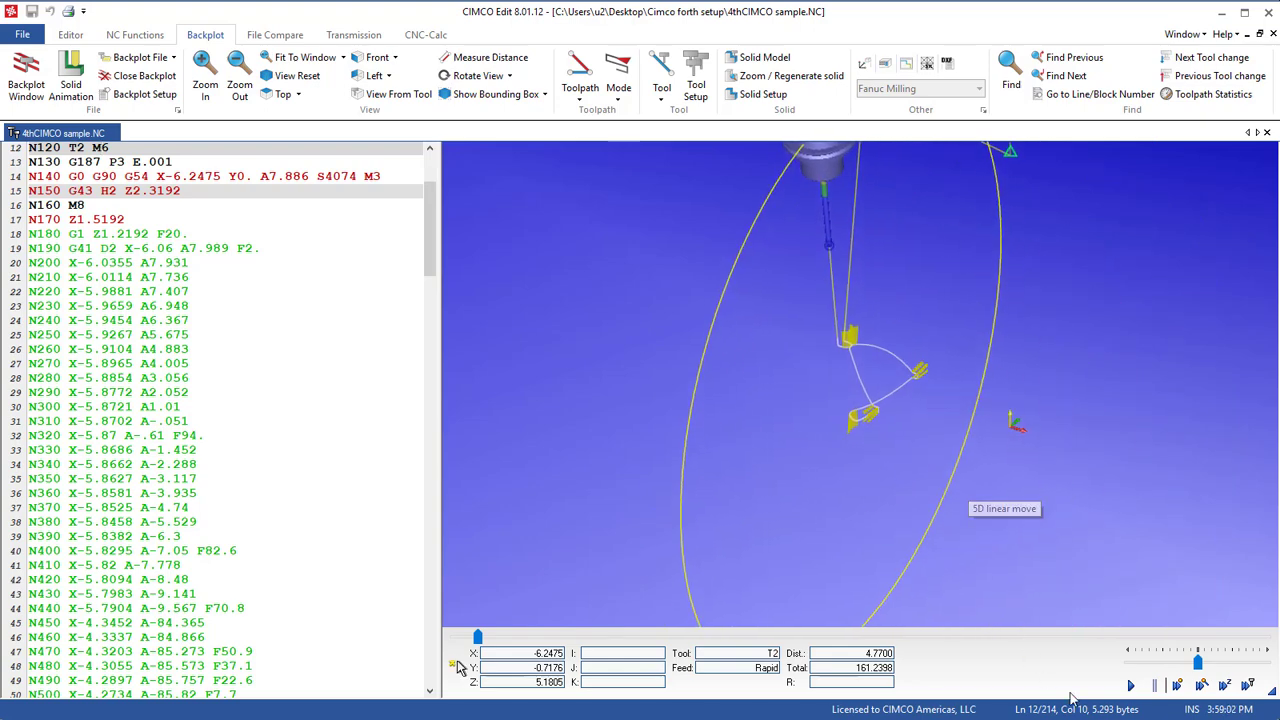
click(1131, 686)
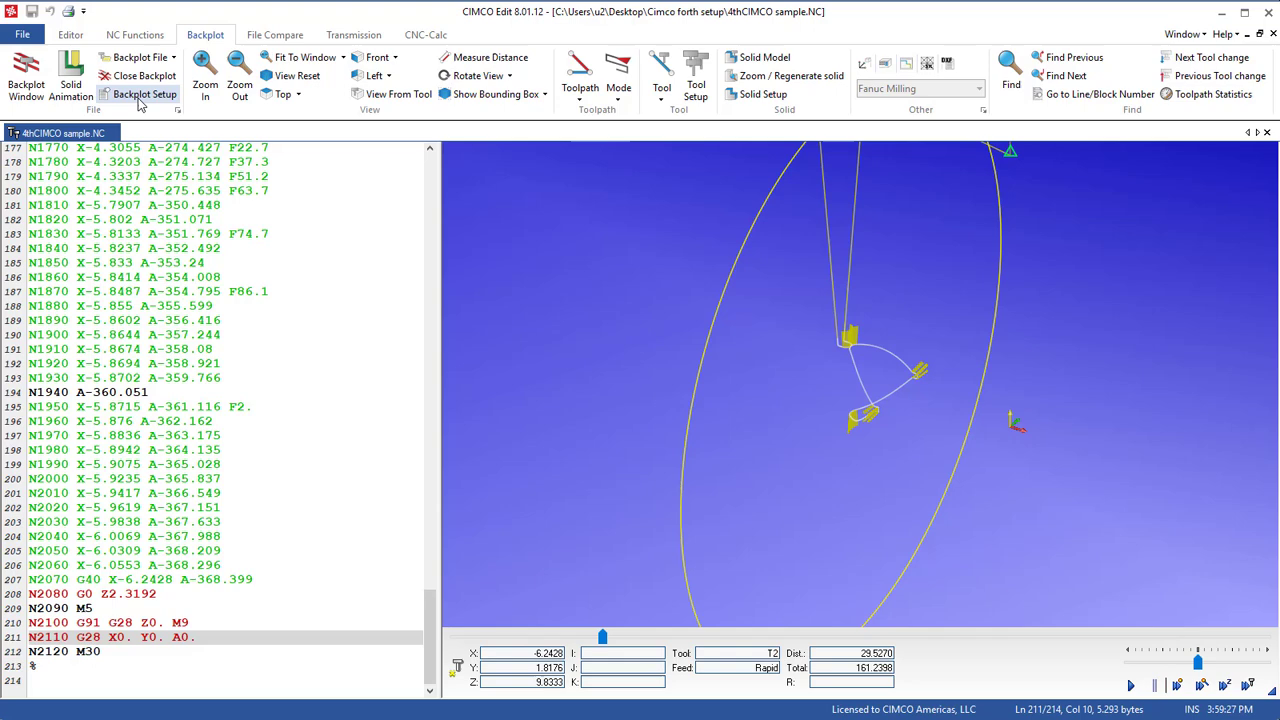
Verify the backplot setup keeps Haas 4th as the 4/5-axis machine and confirm it
click(176, 111)
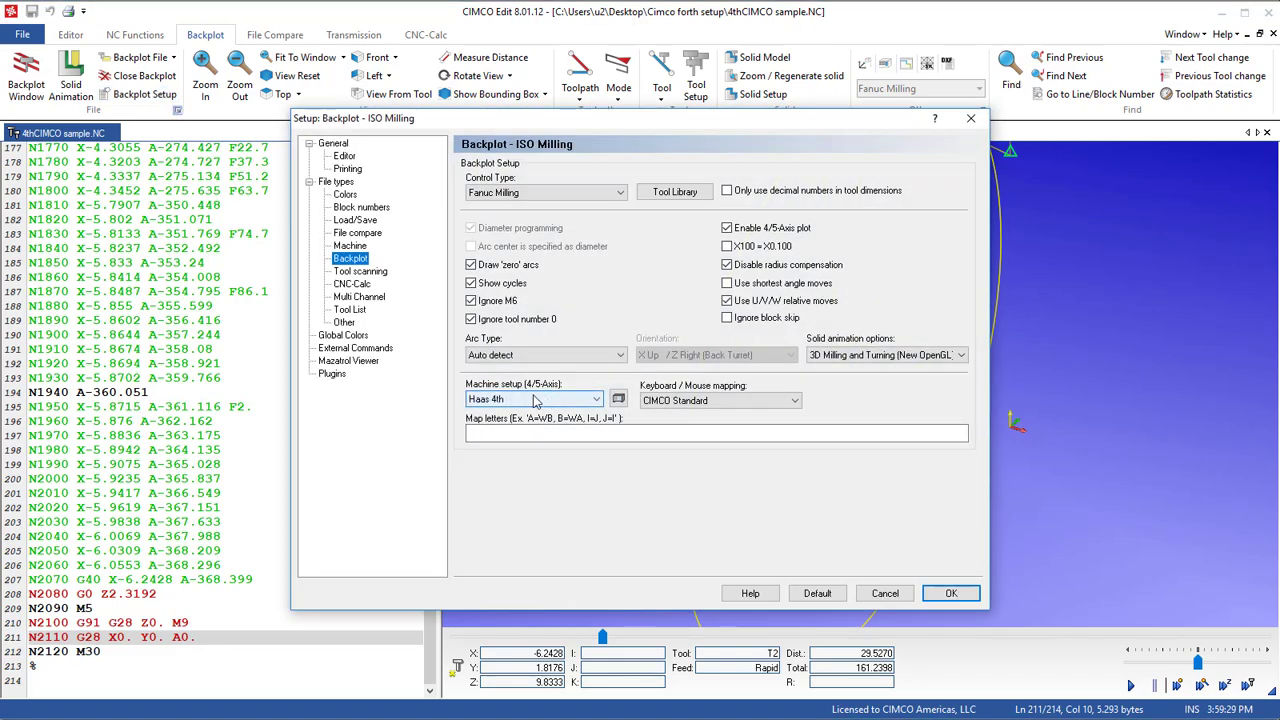
click(597, 400)
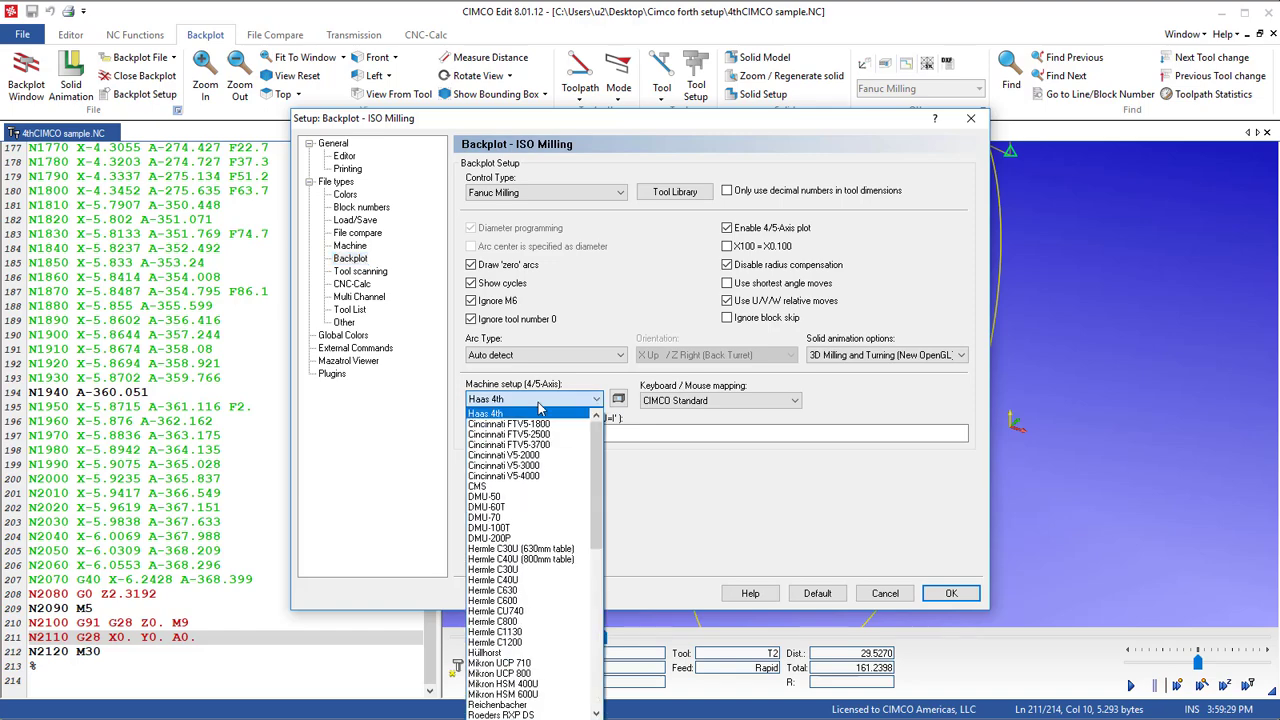
click(497, 414)
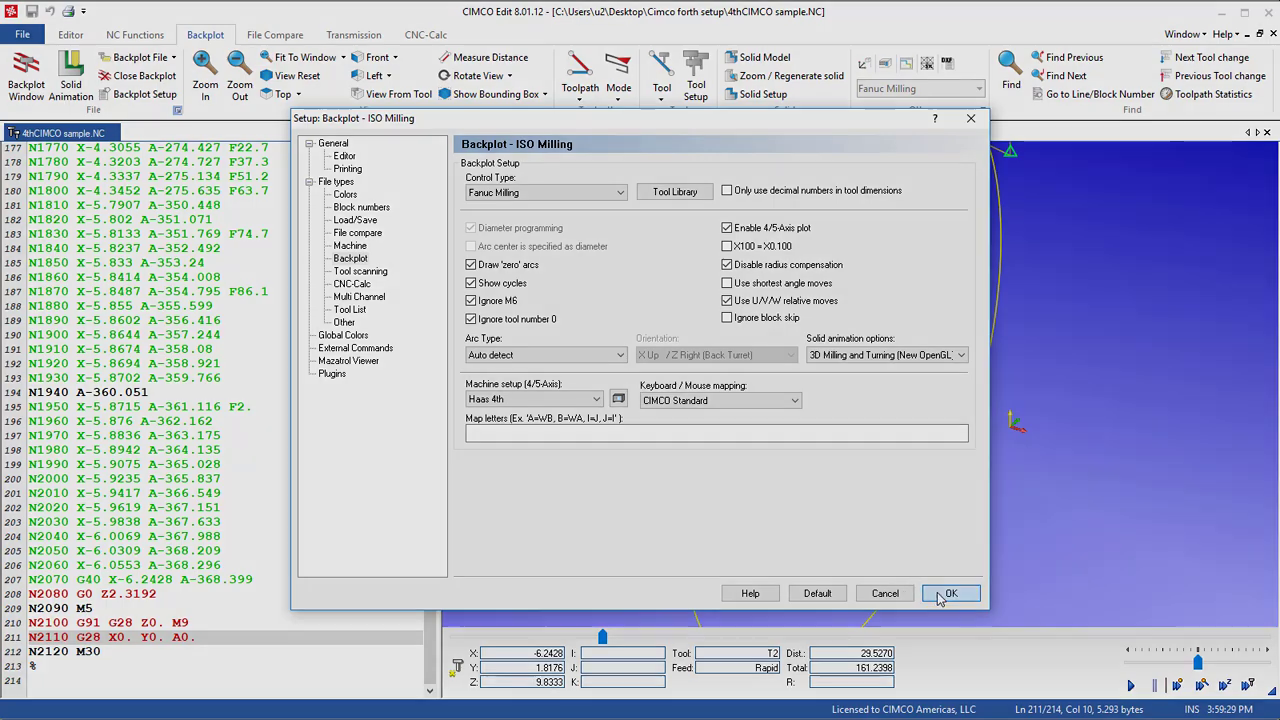
click(928, 594)
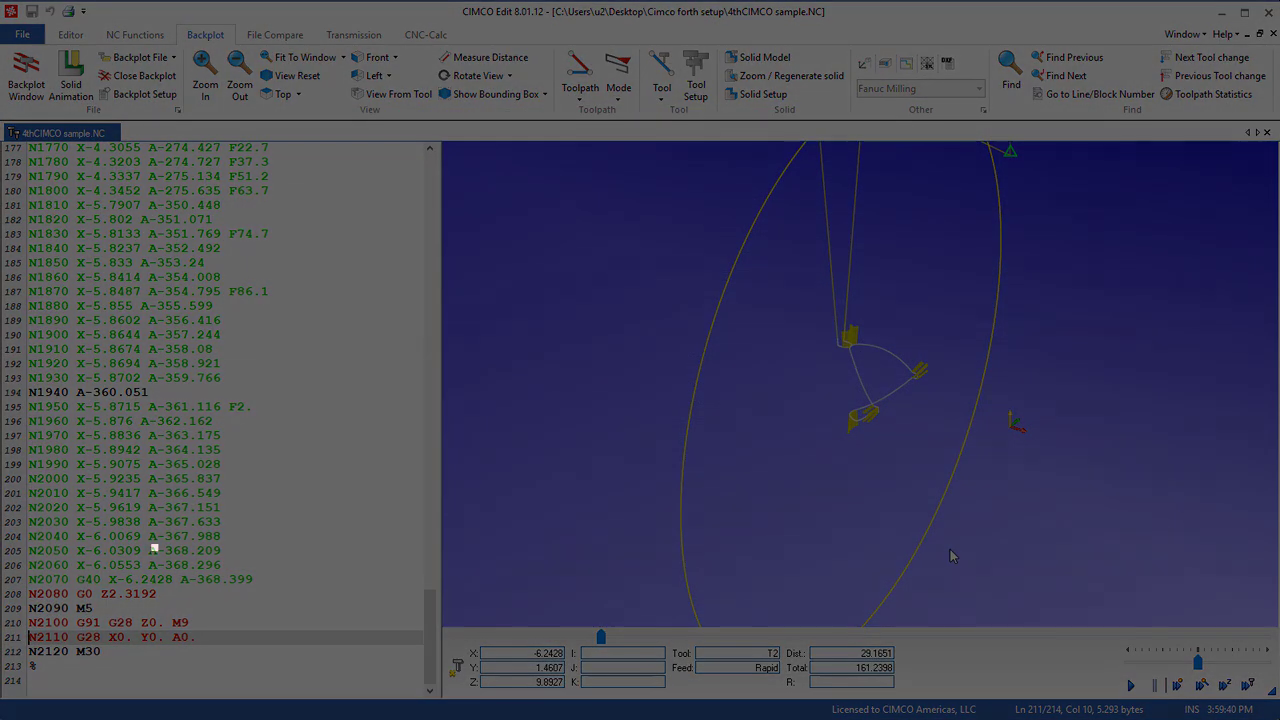